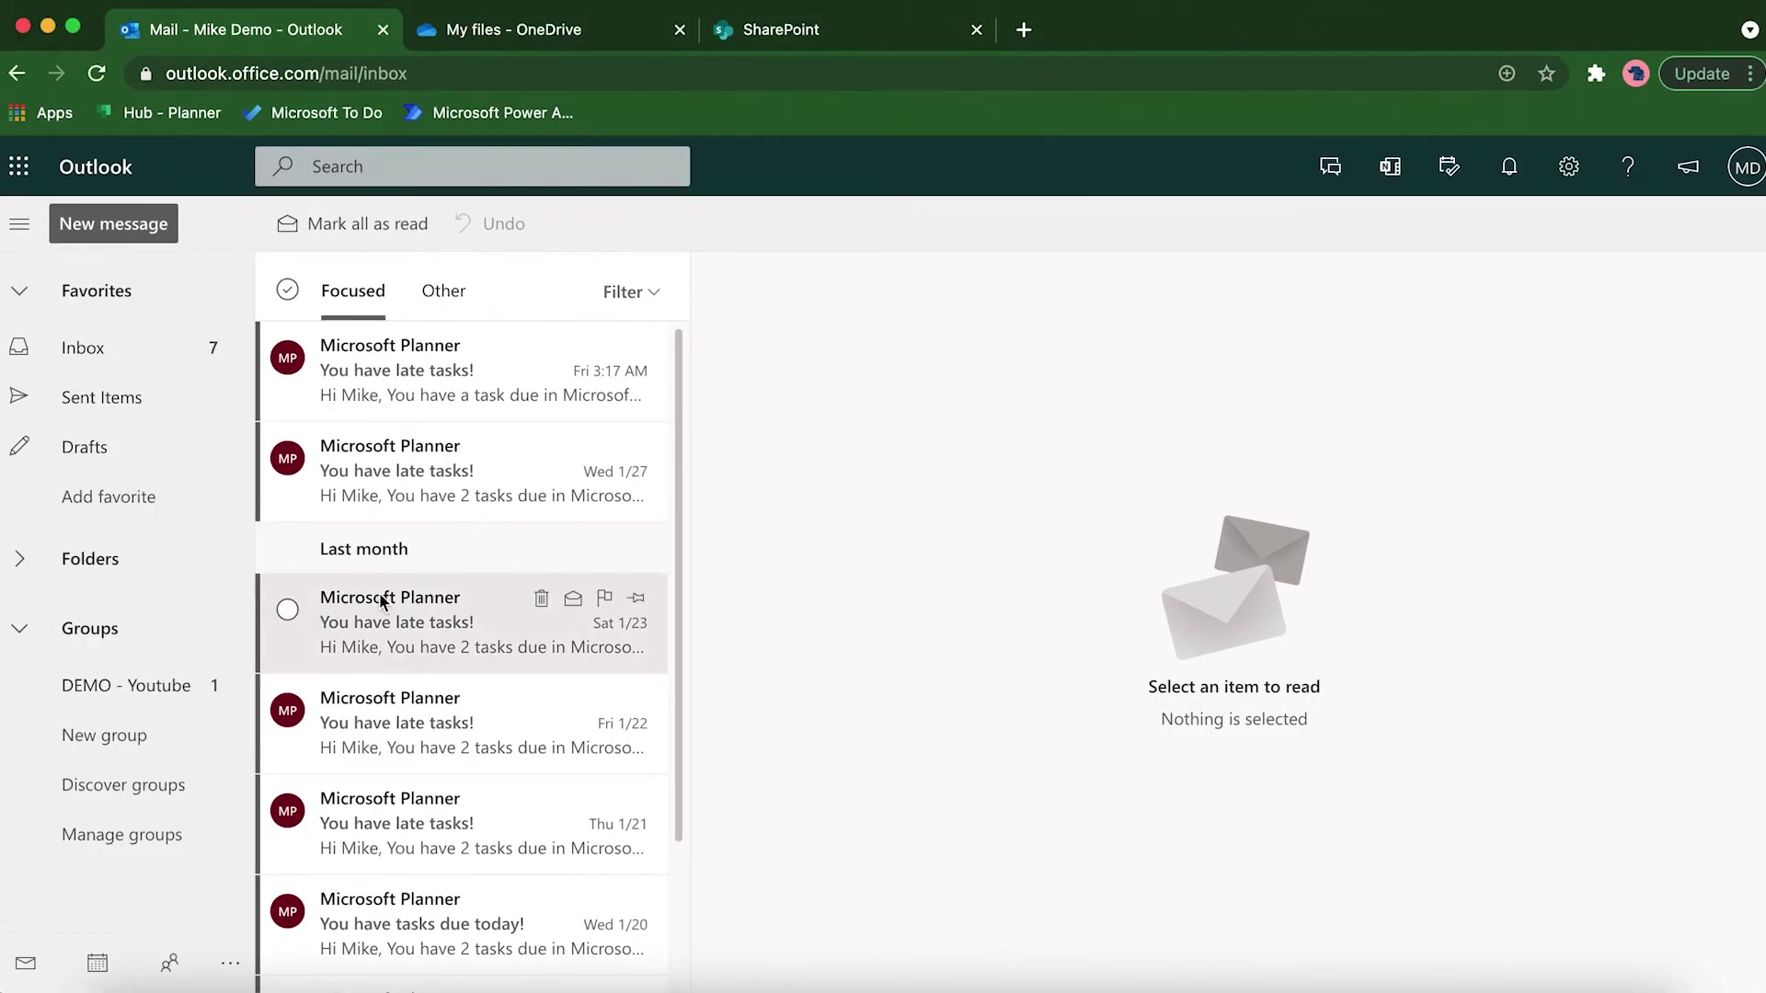
# Read the Fri 3:17 AM and Wed 1/27 Planner late-task emails, then open the first one's more-actions menu
pyautogui.click(442, 369)
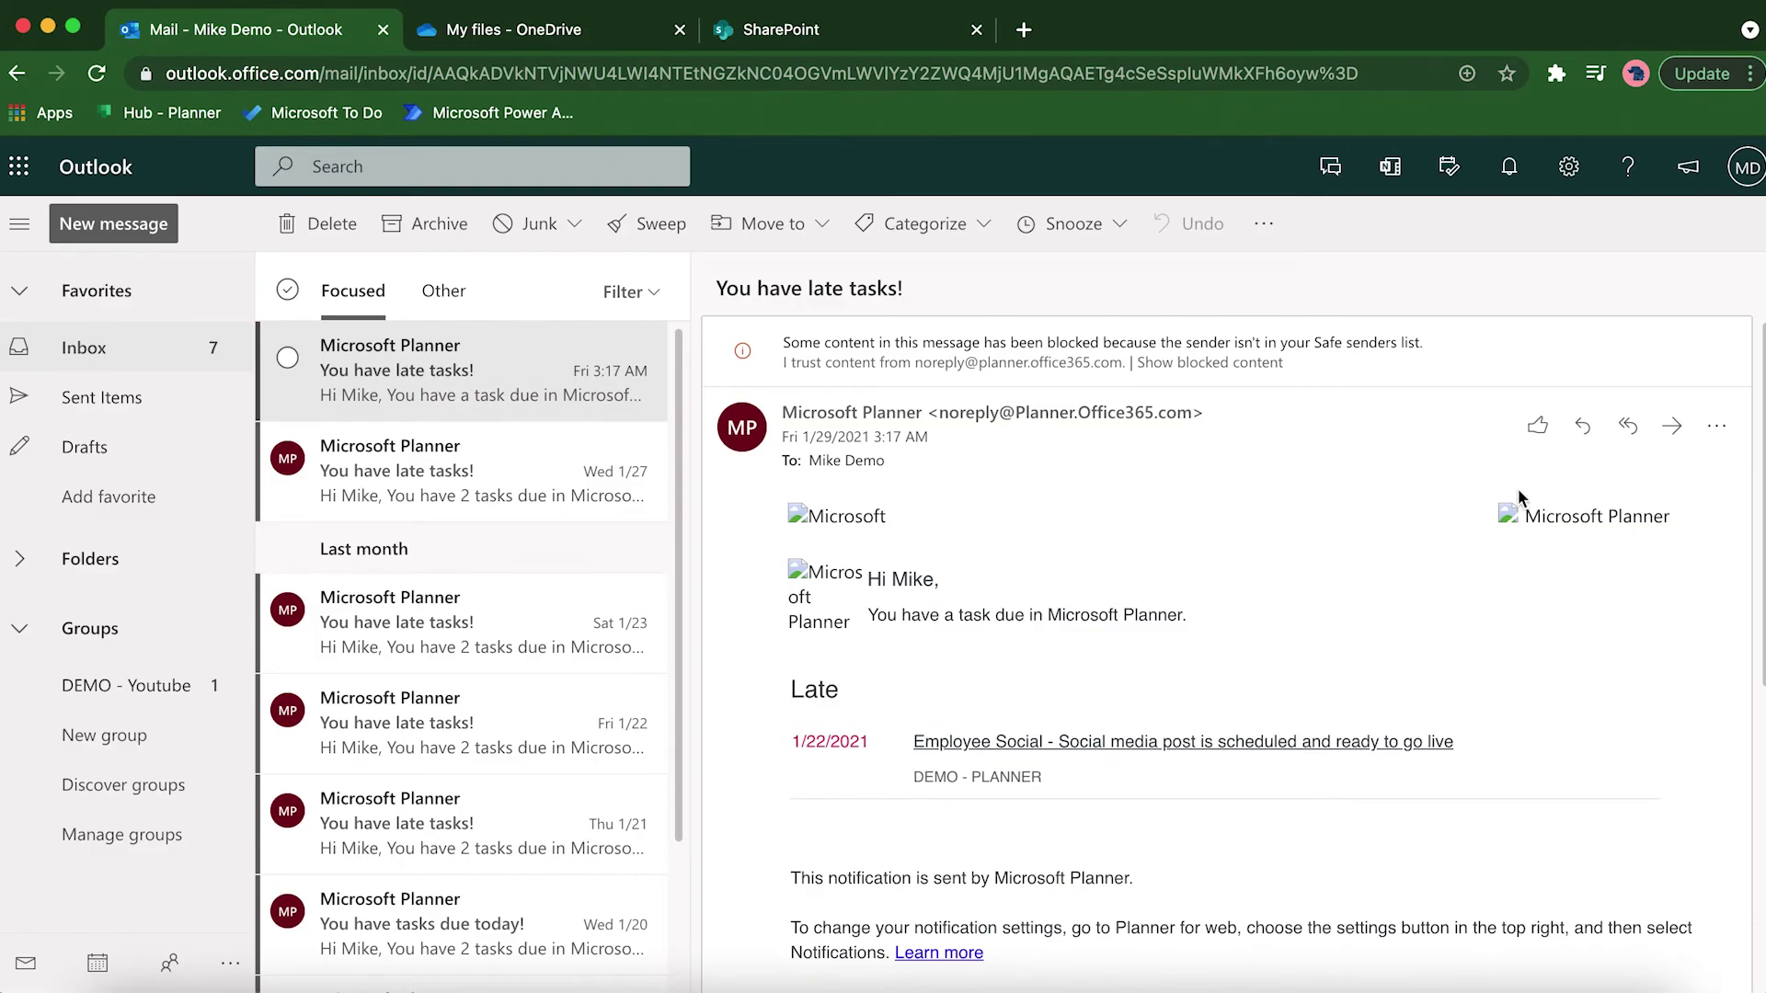
pyautogui.click(464, 471)
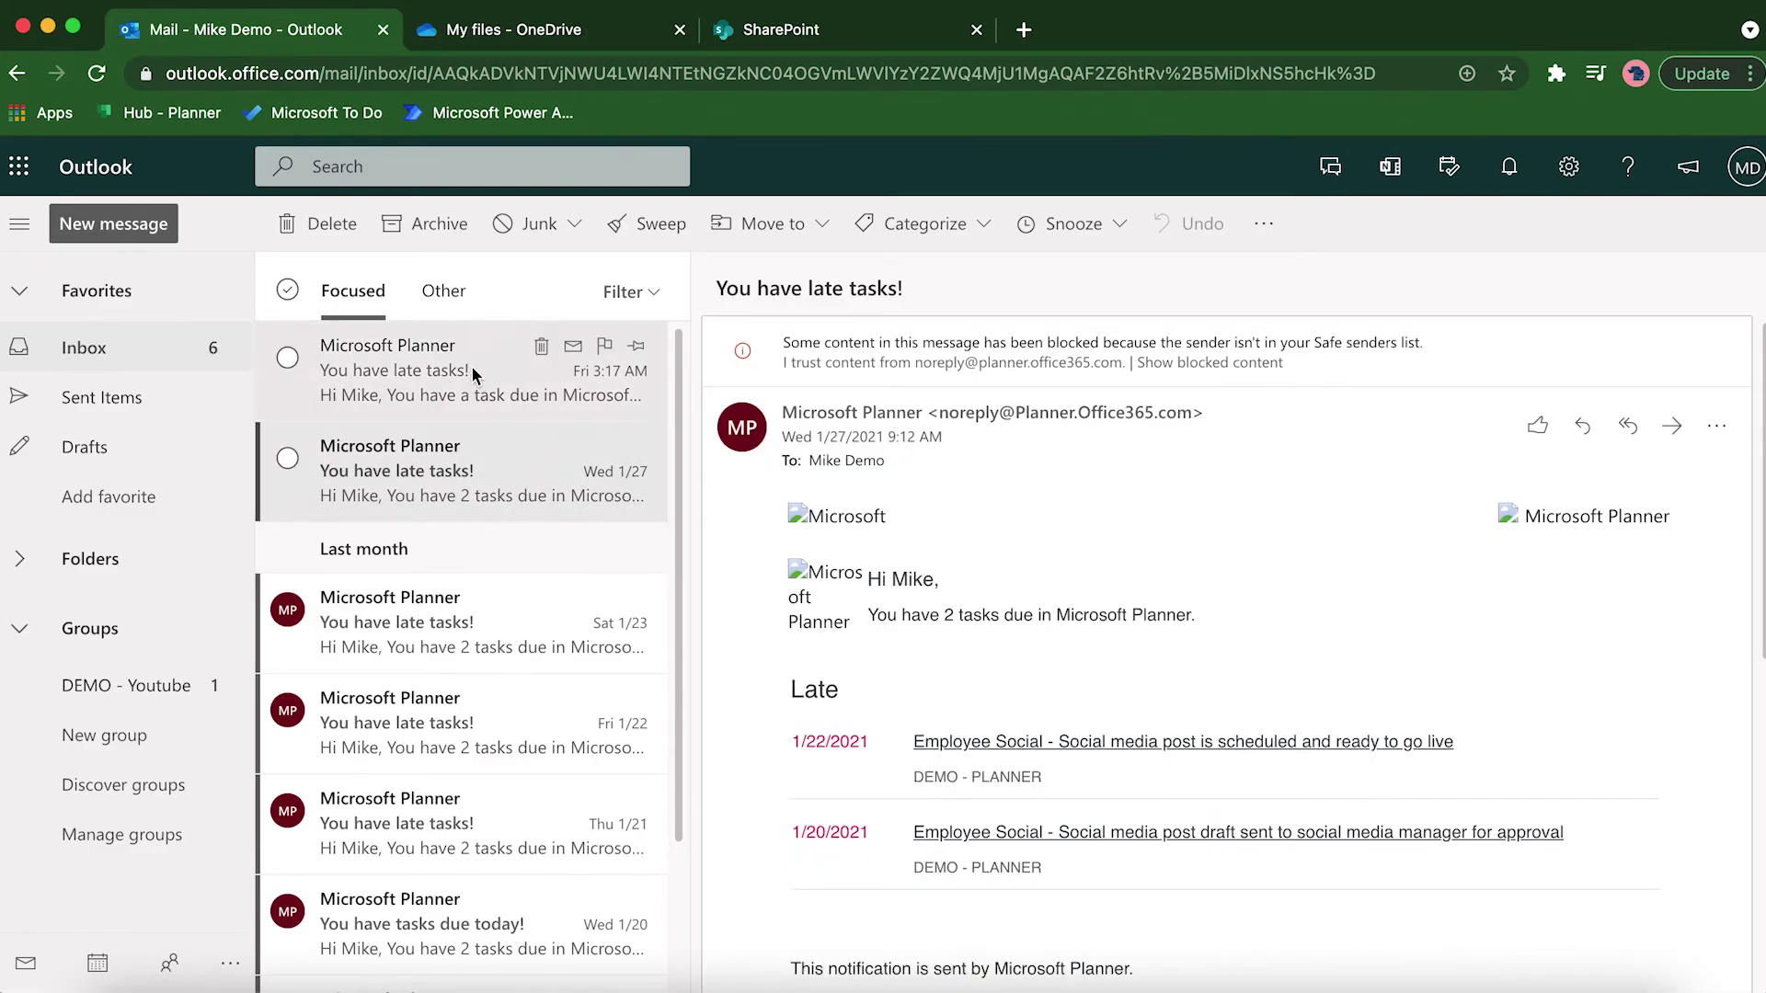
pyautogui.click(473, 372)
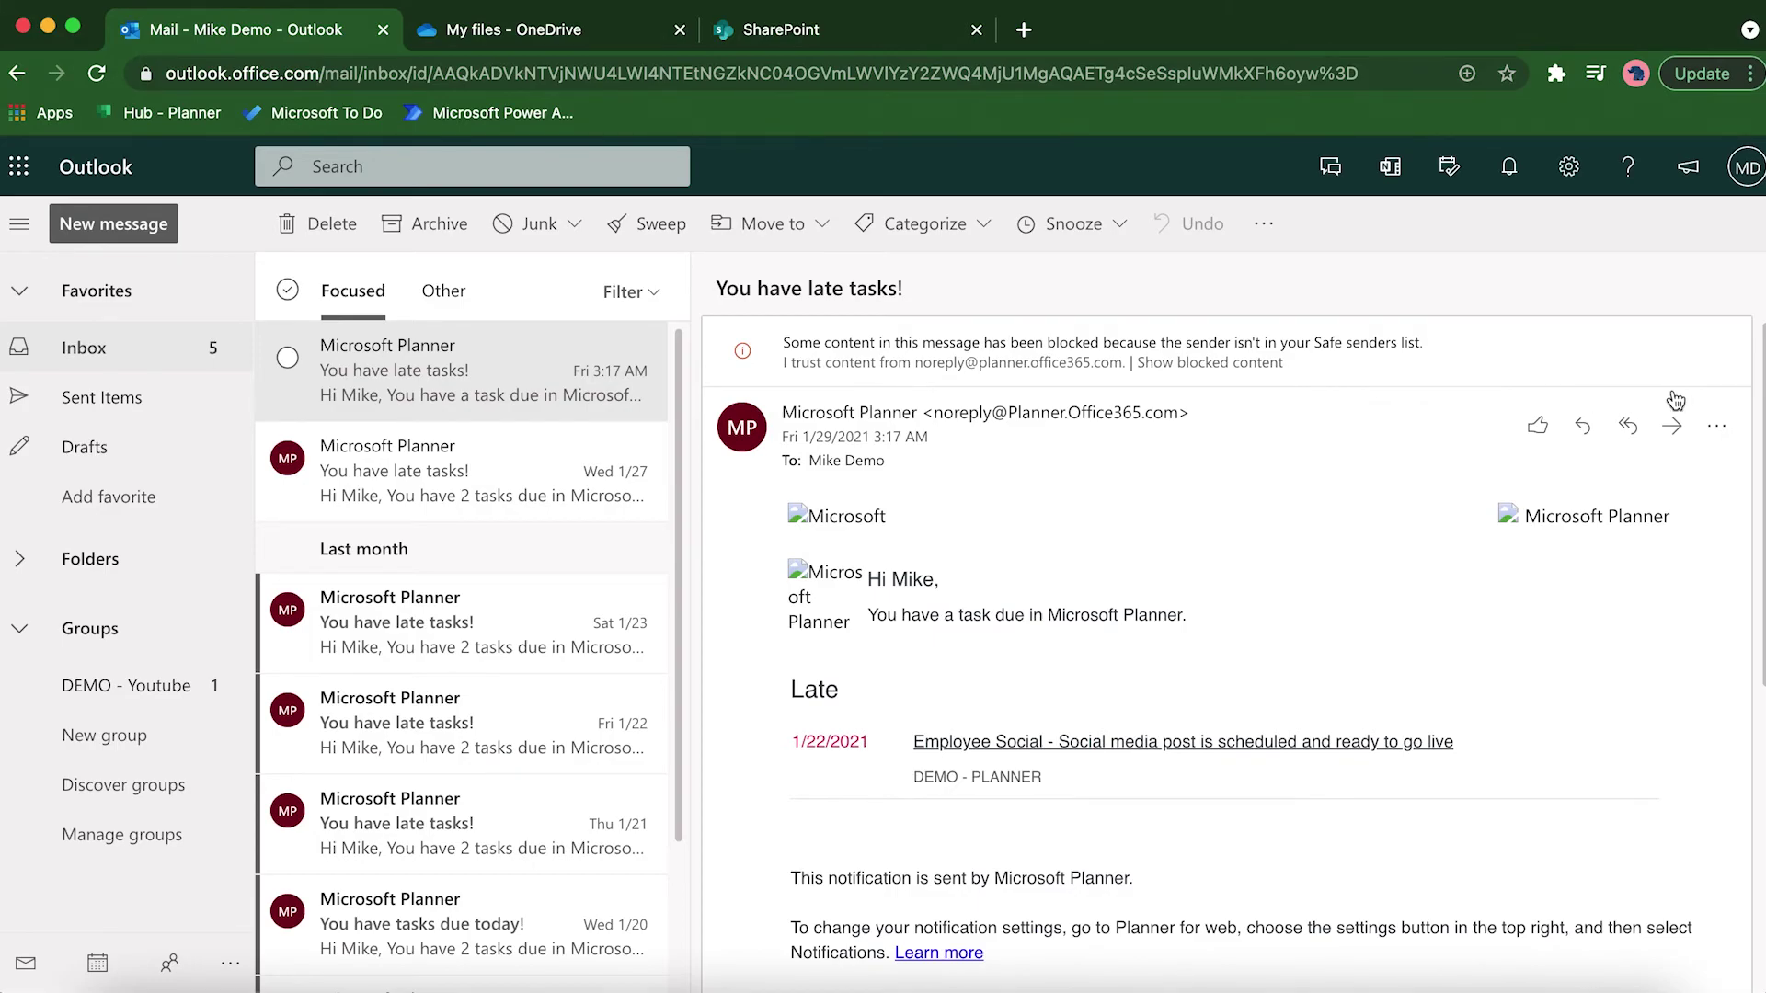
pyautogui.click(1716, 426)
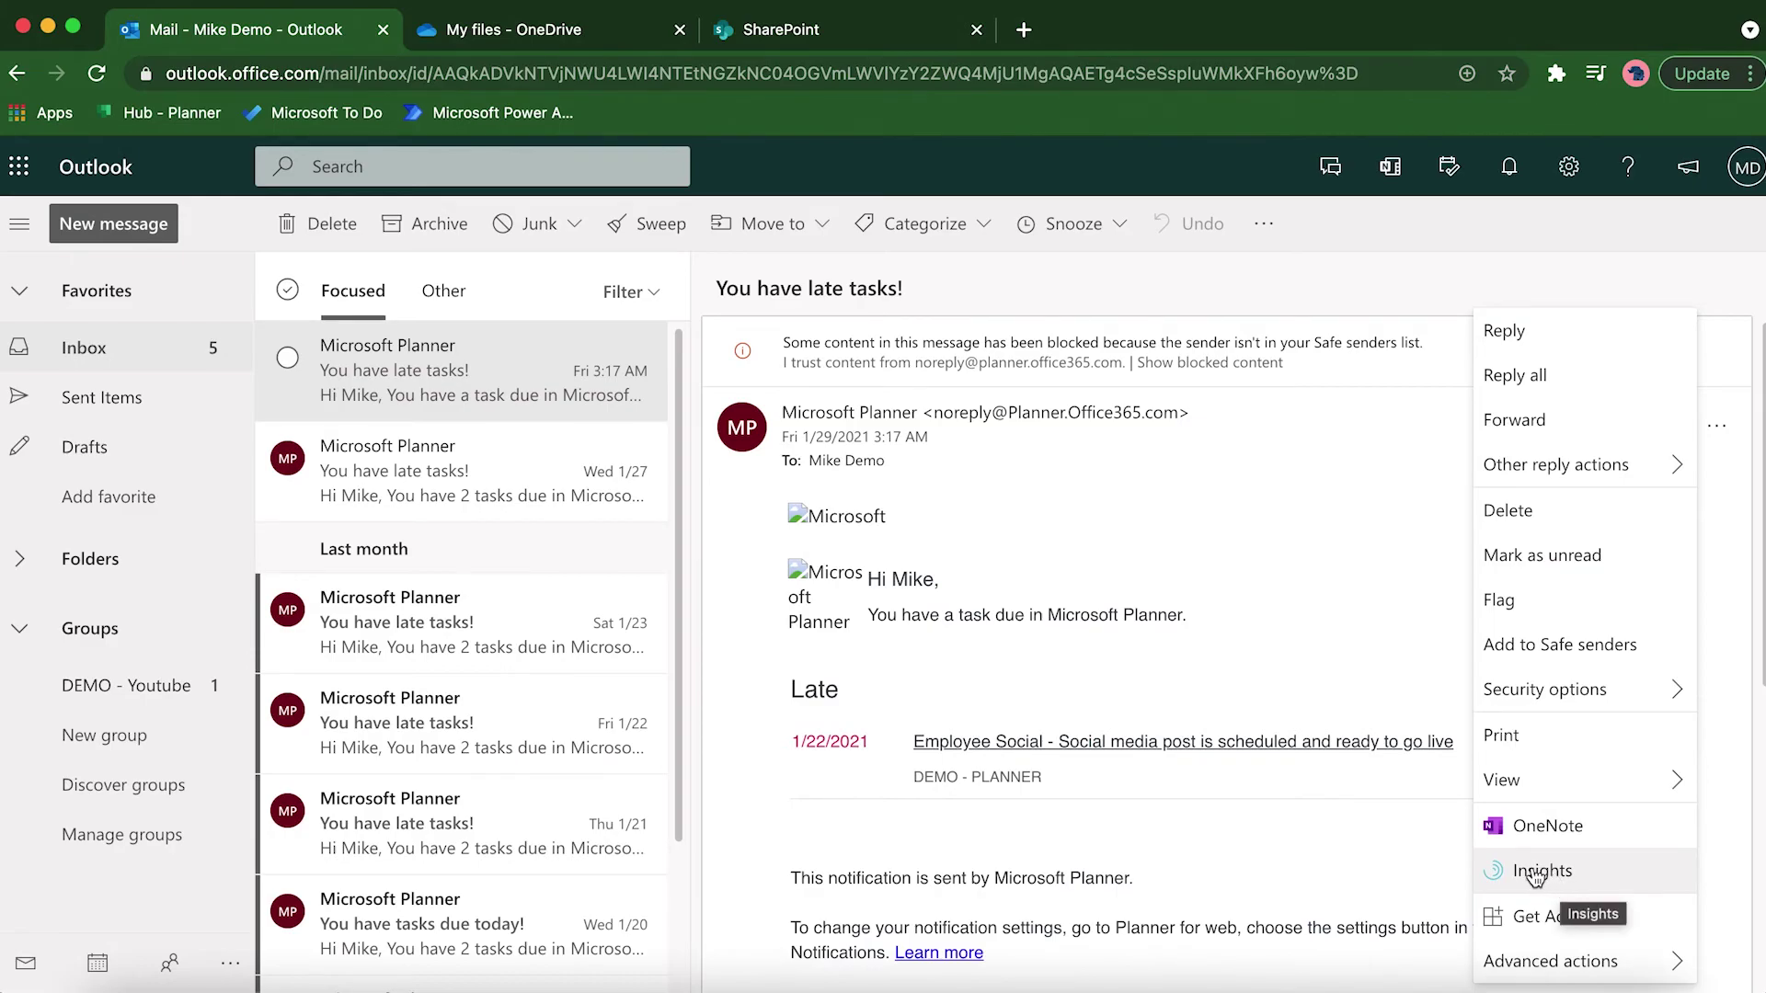
# Show Insights and browse its Time away, focus time, focus booking and lunch-hours cards
pyautogui.click(1555, 881)
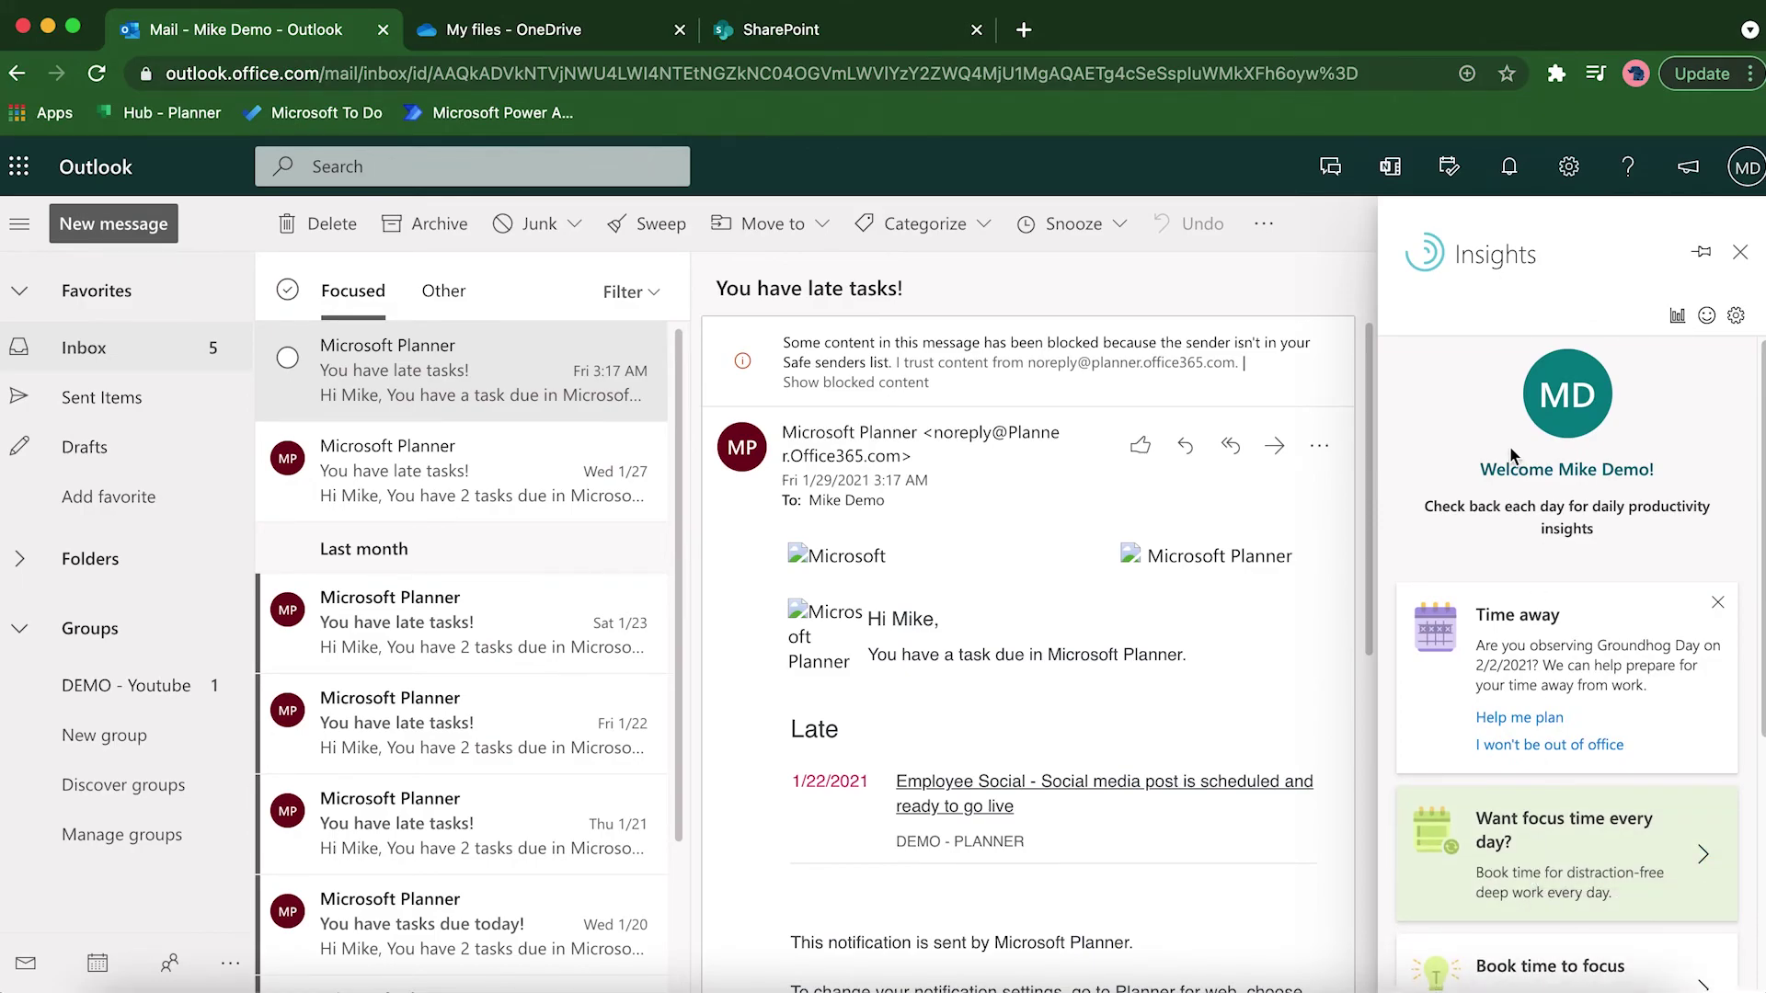
pyautogui.scroll(-3, 1510, 445)
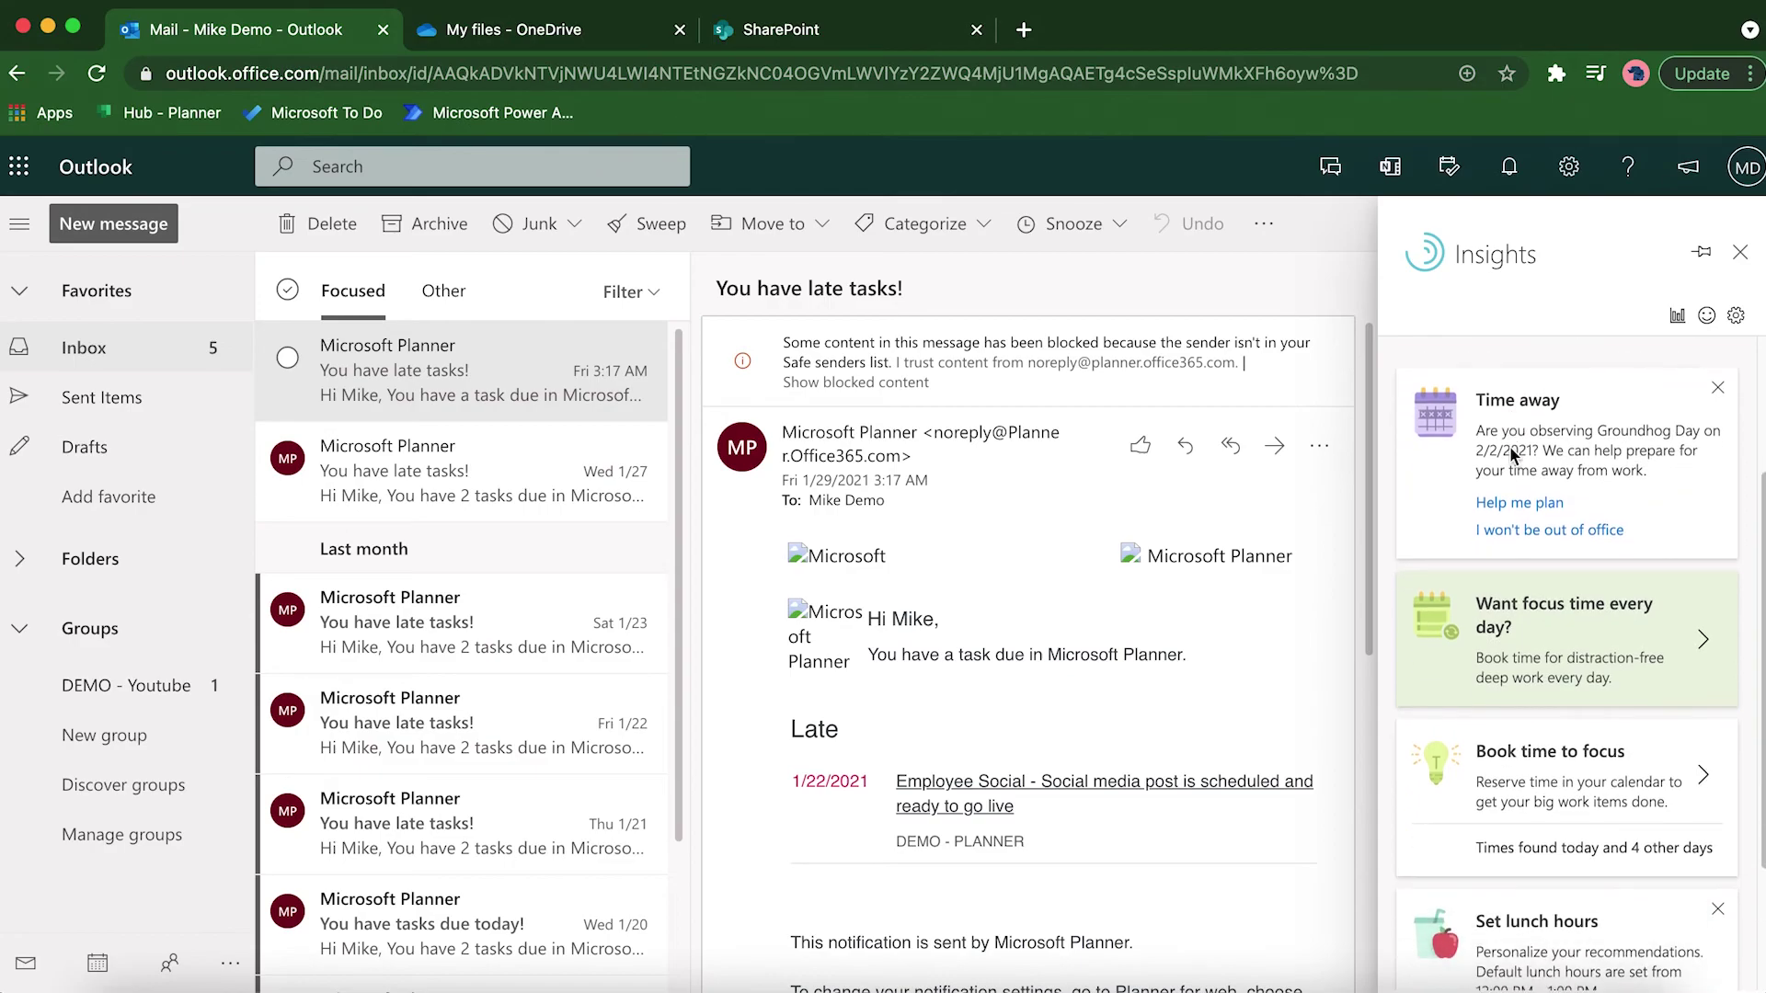
pyautogui.scroll(1, 1509, 445)
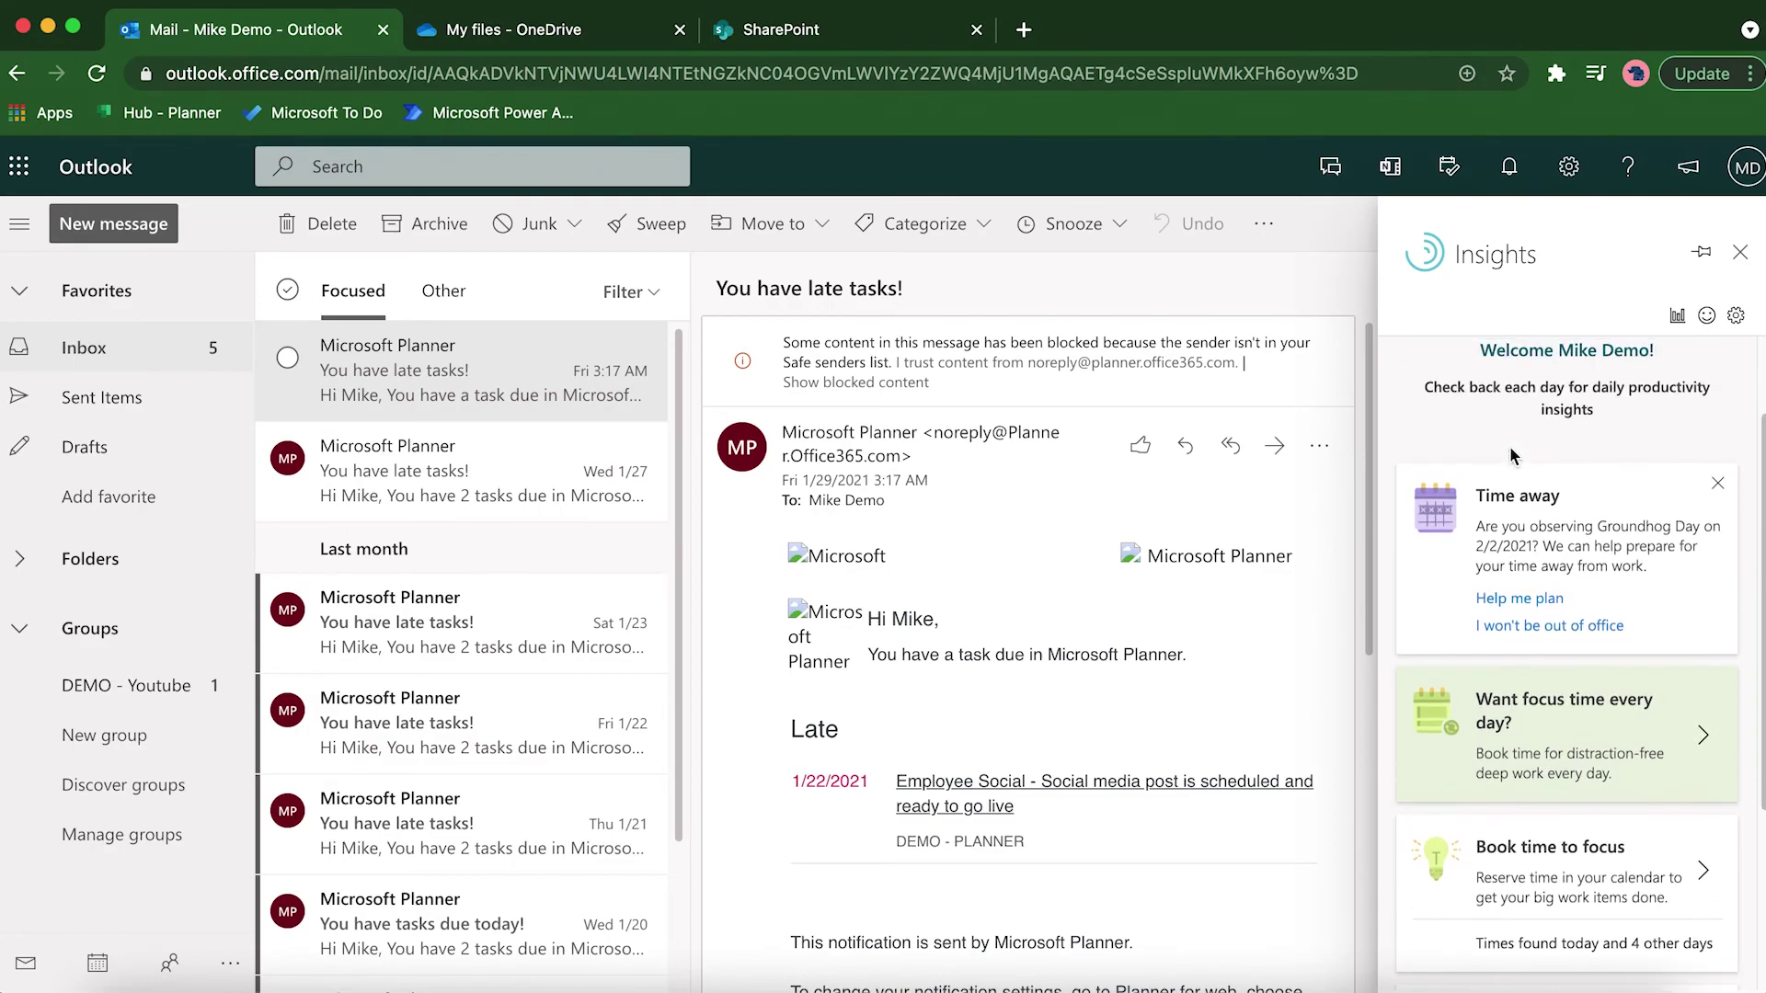
pyautogui.scroll(-2, 1509, 452)
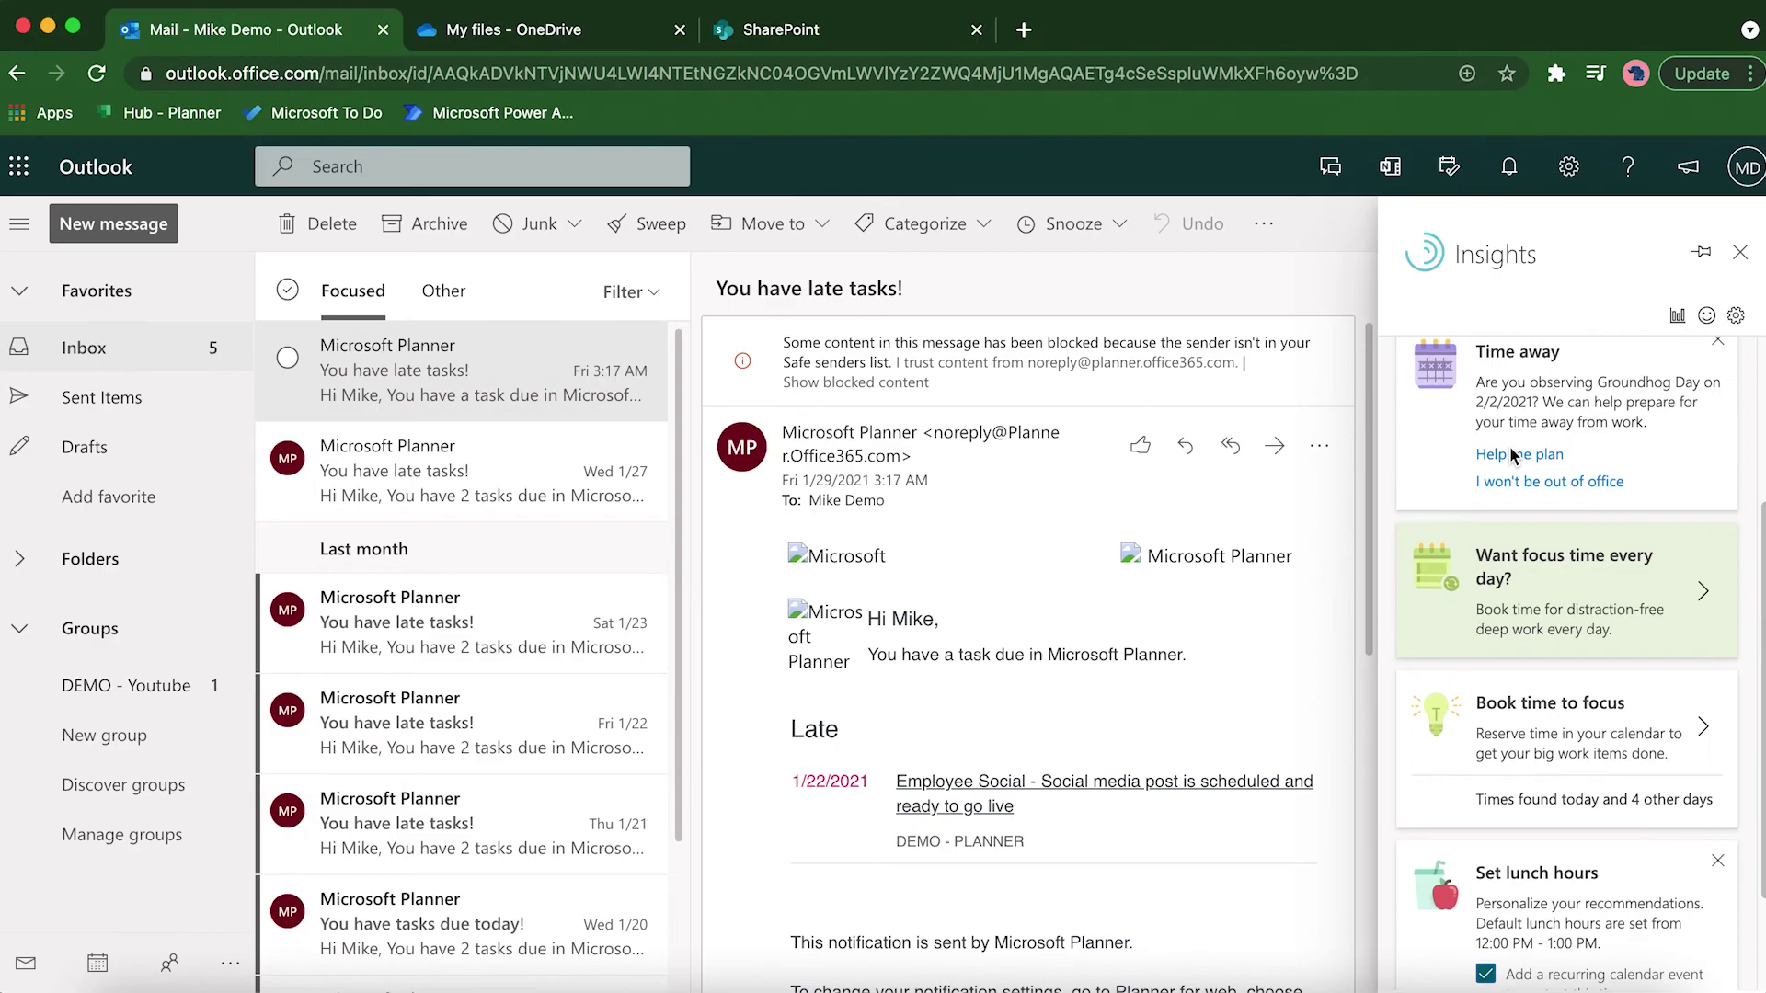
pyautogui.scroll(-1, 1509, 445)
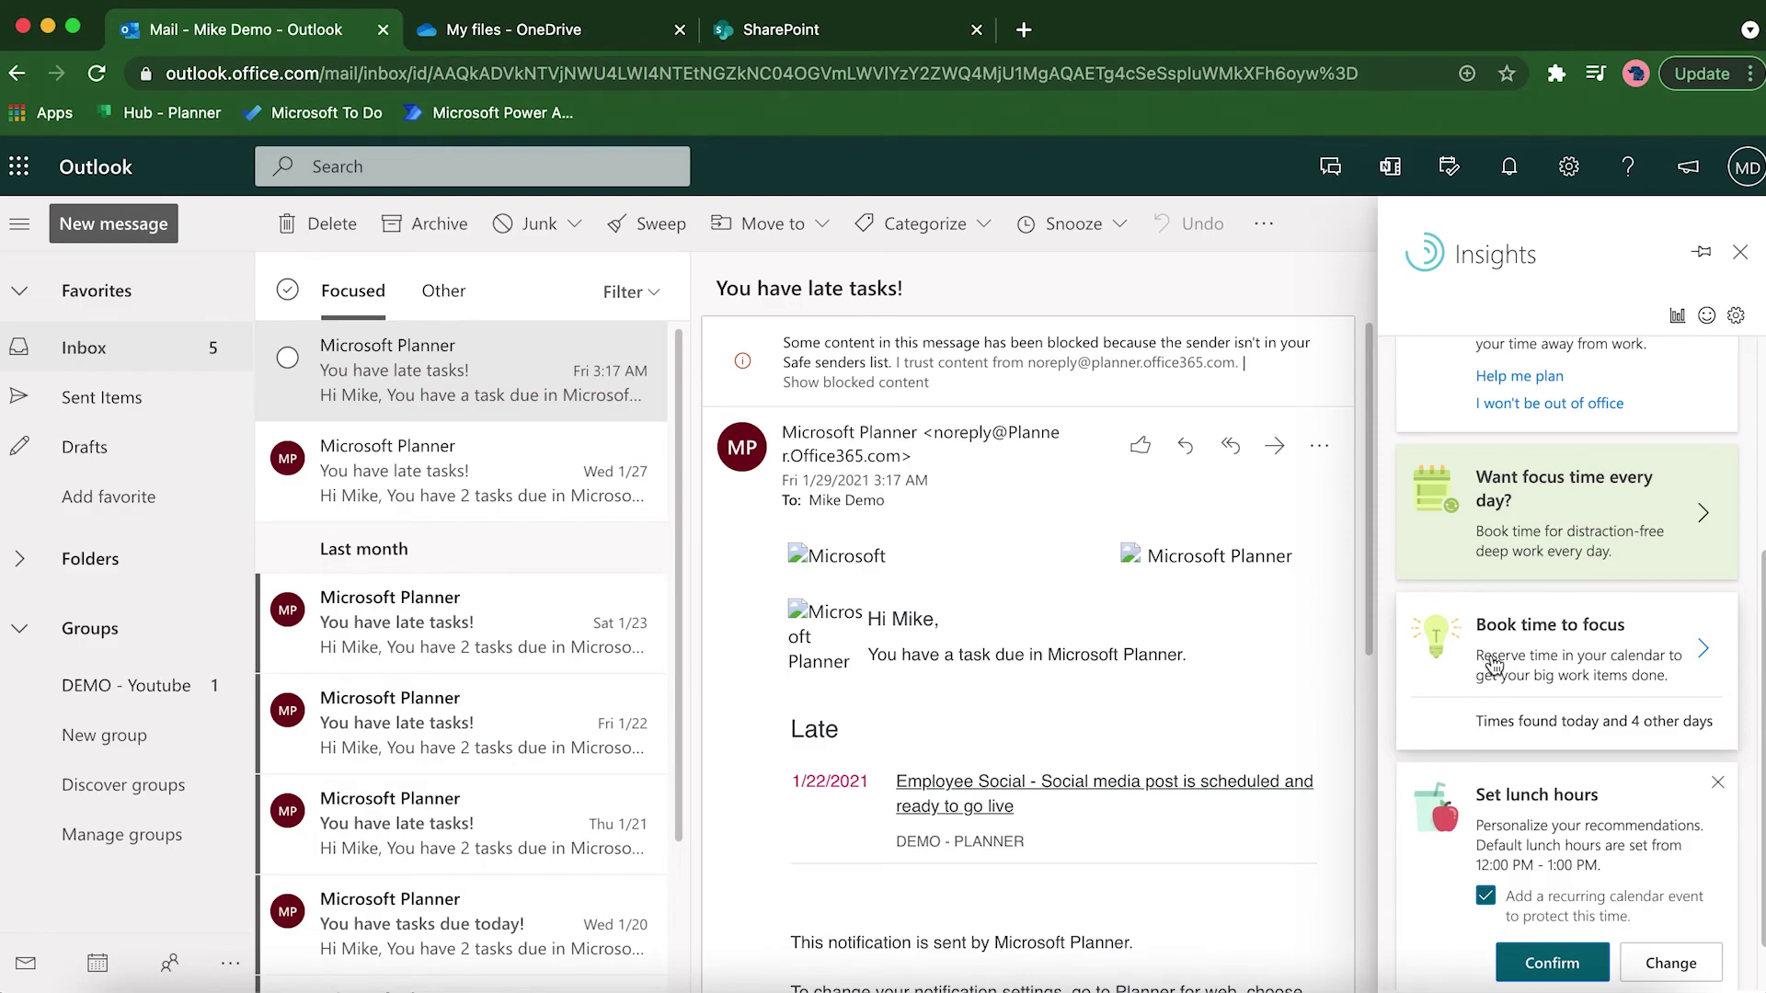
pyautogui.scroll(-1, 1494, 664)
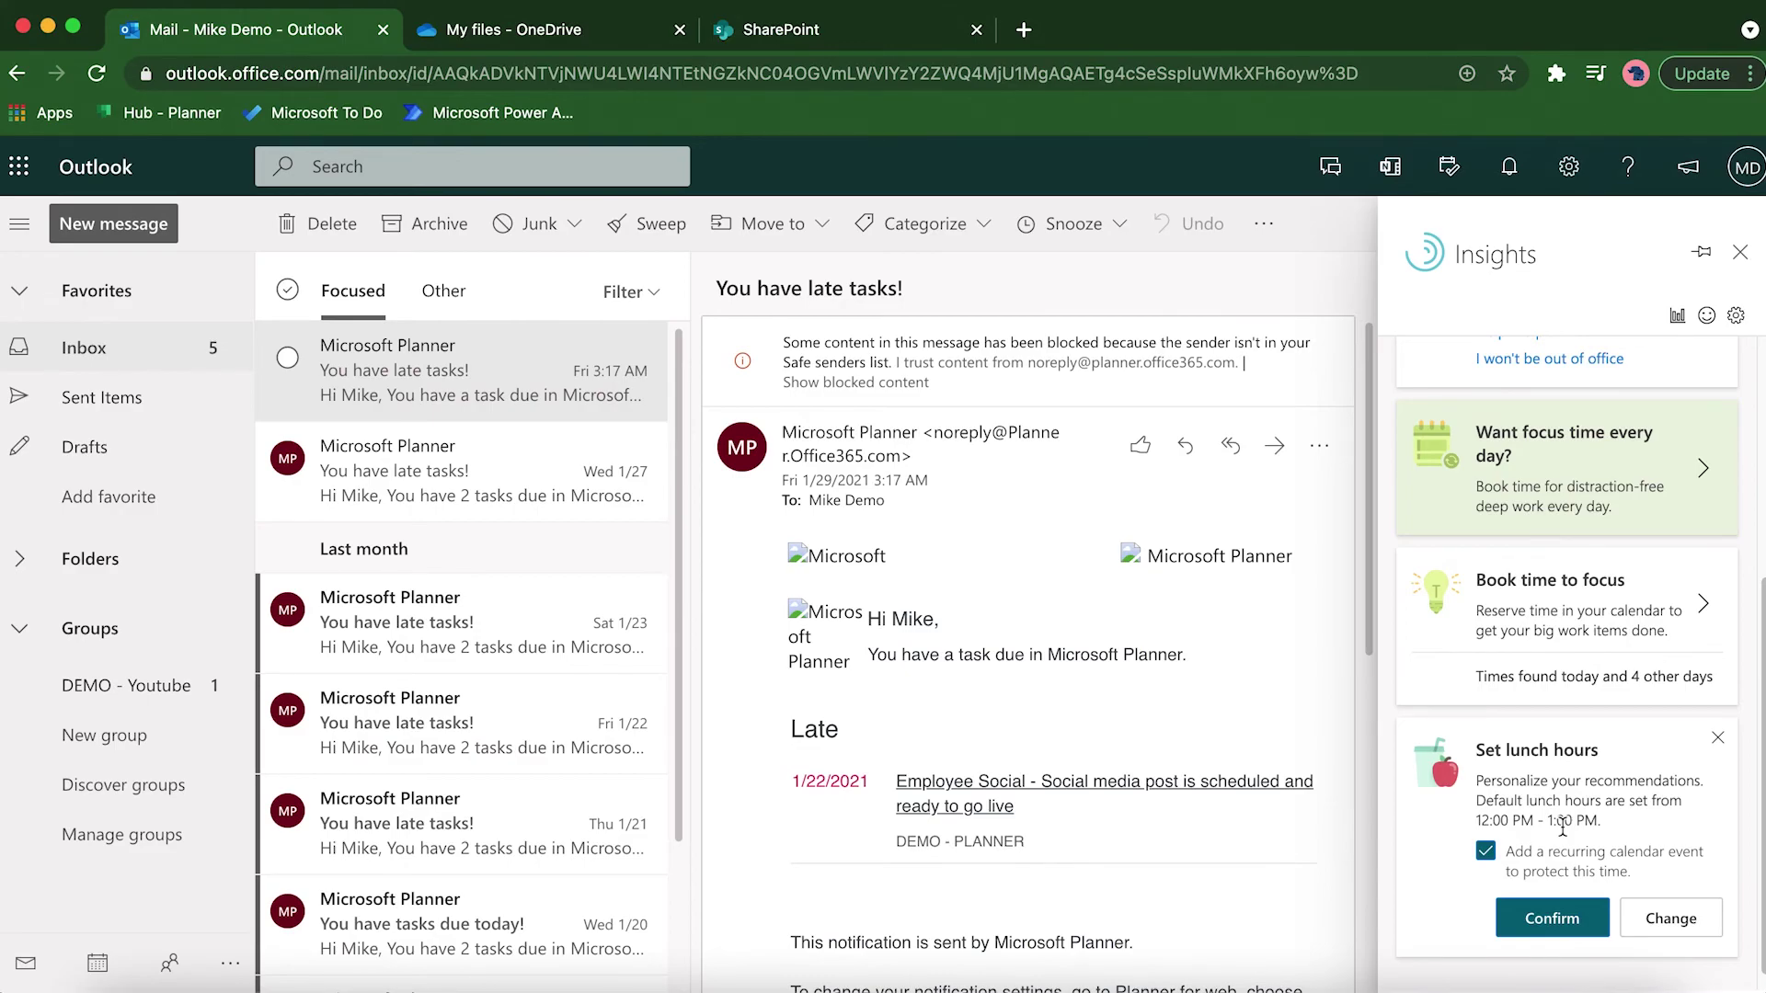
pyautogui.scroll(3, 1563, 829)
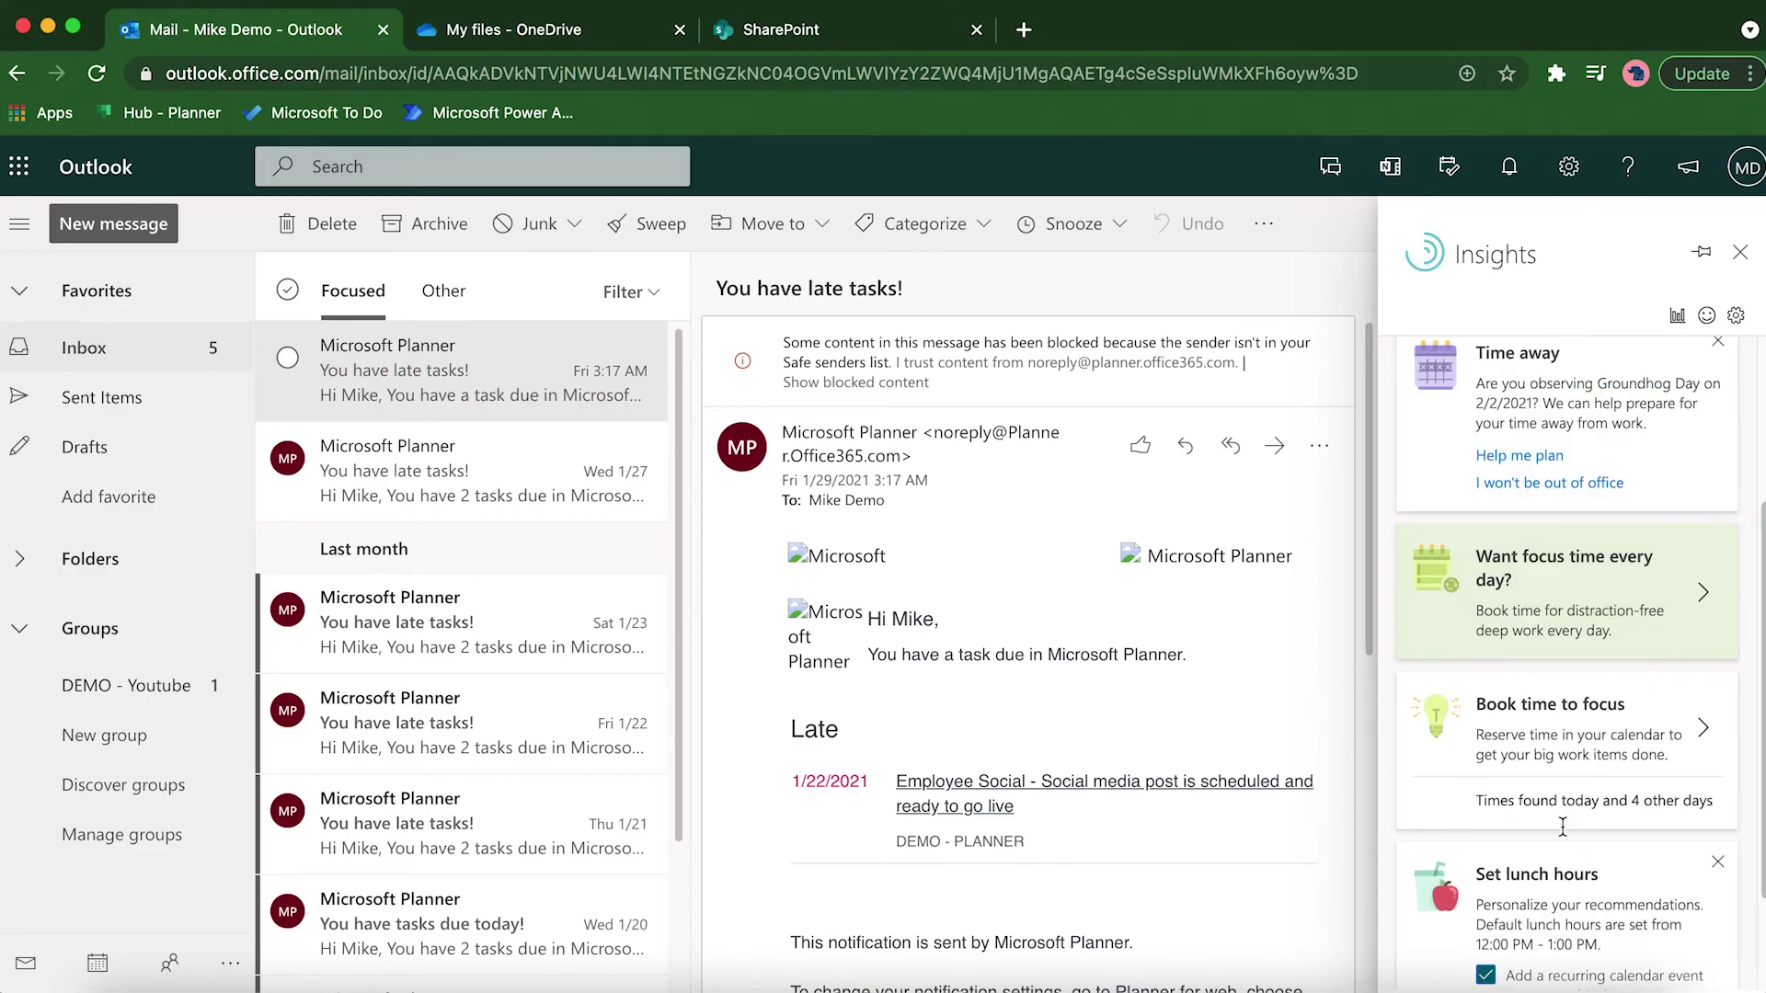
# Use the 'Want focus time every day?' card to automatically book daily focus time, and confirm
pyautogui.click(1561, 589)
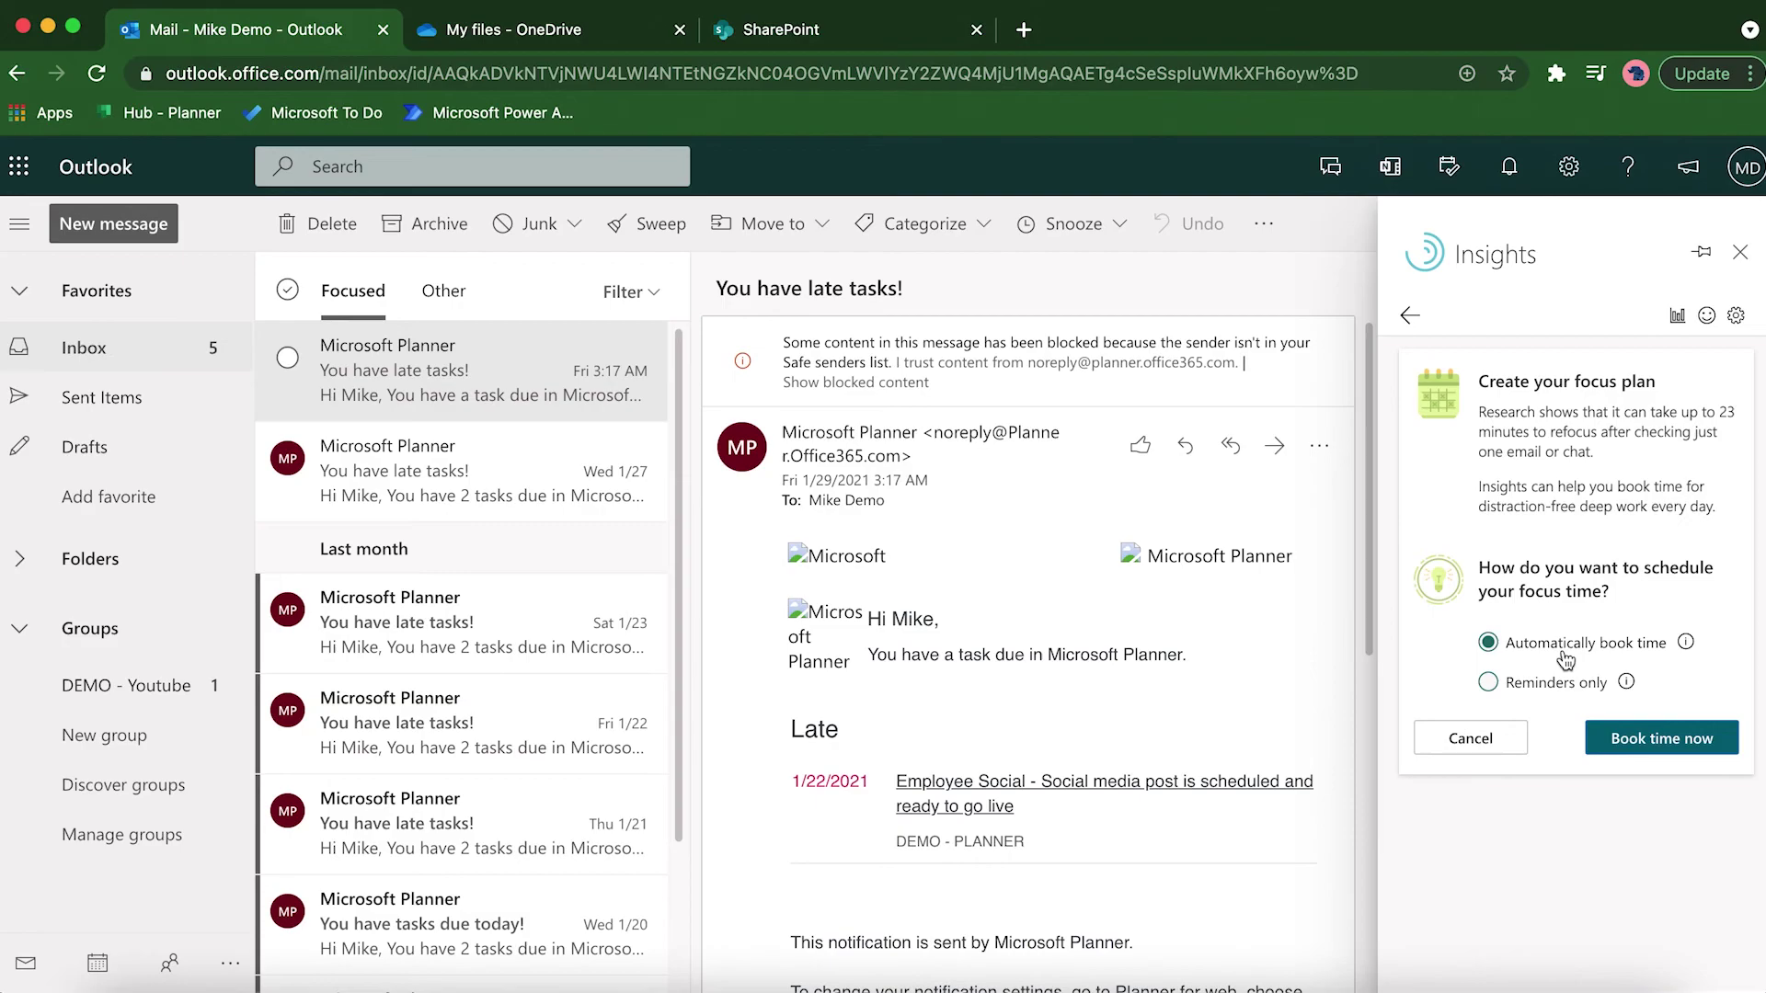
pyautogui.click(1642, 752)
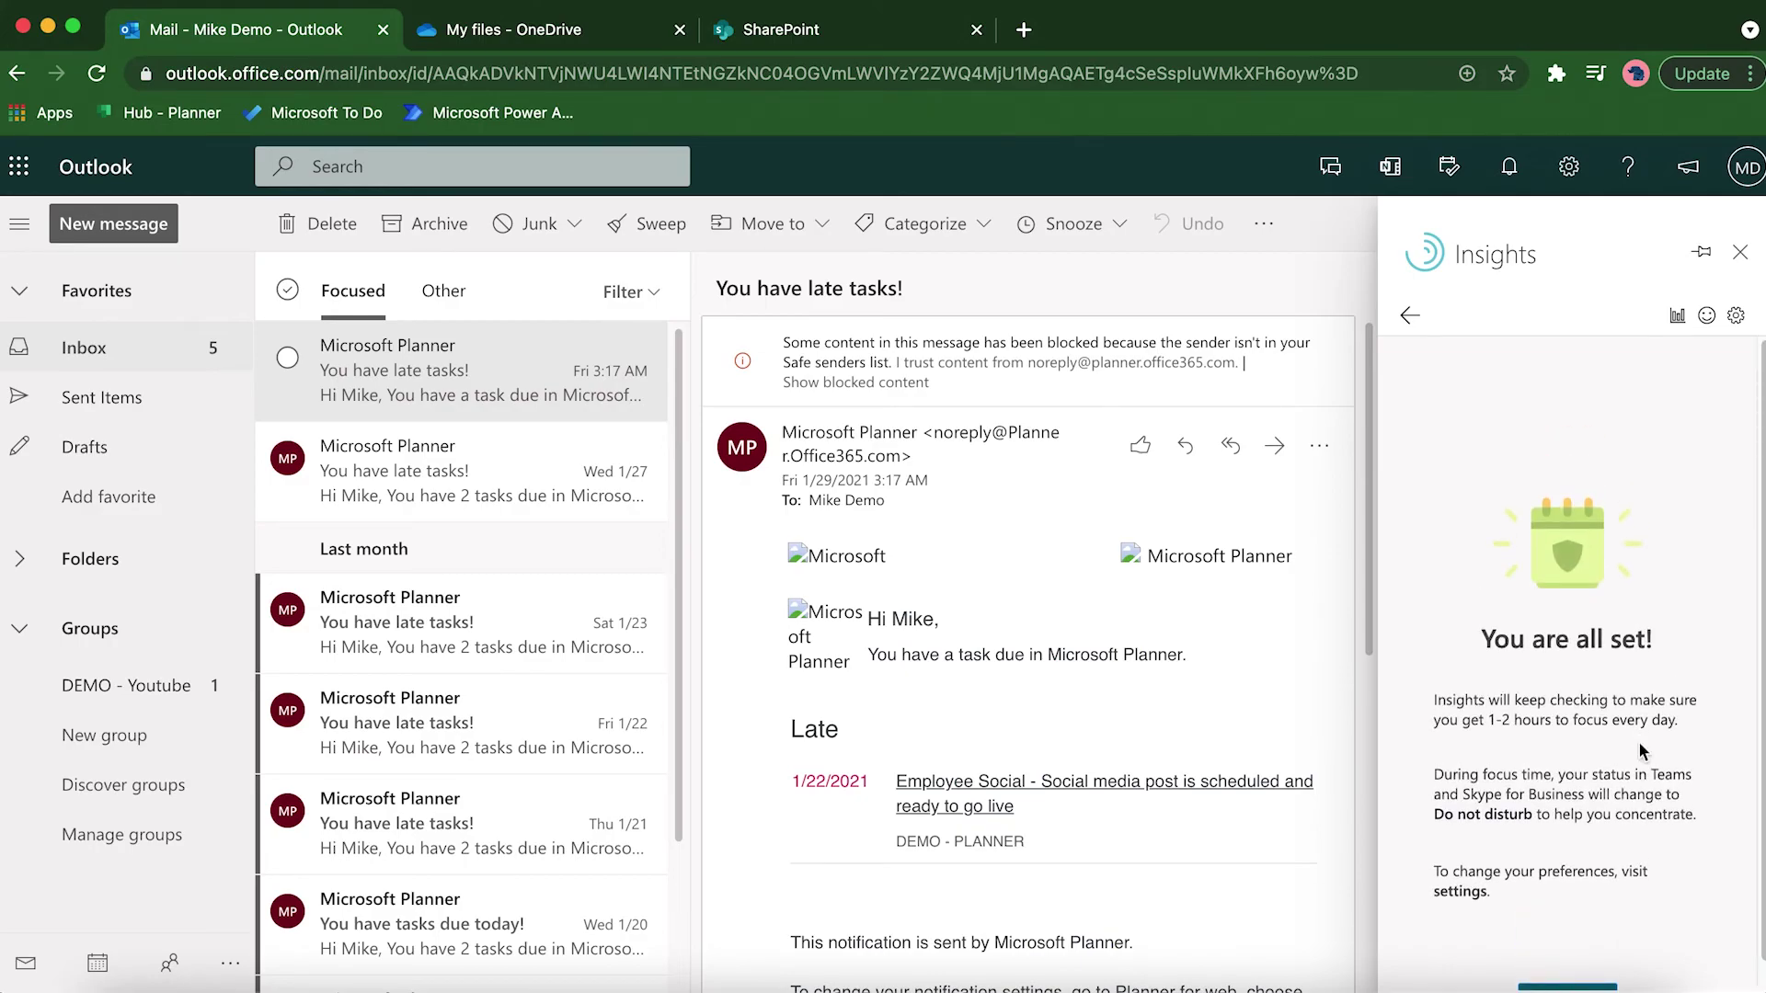
pyautogui.scroll(-1, 1642, 752)
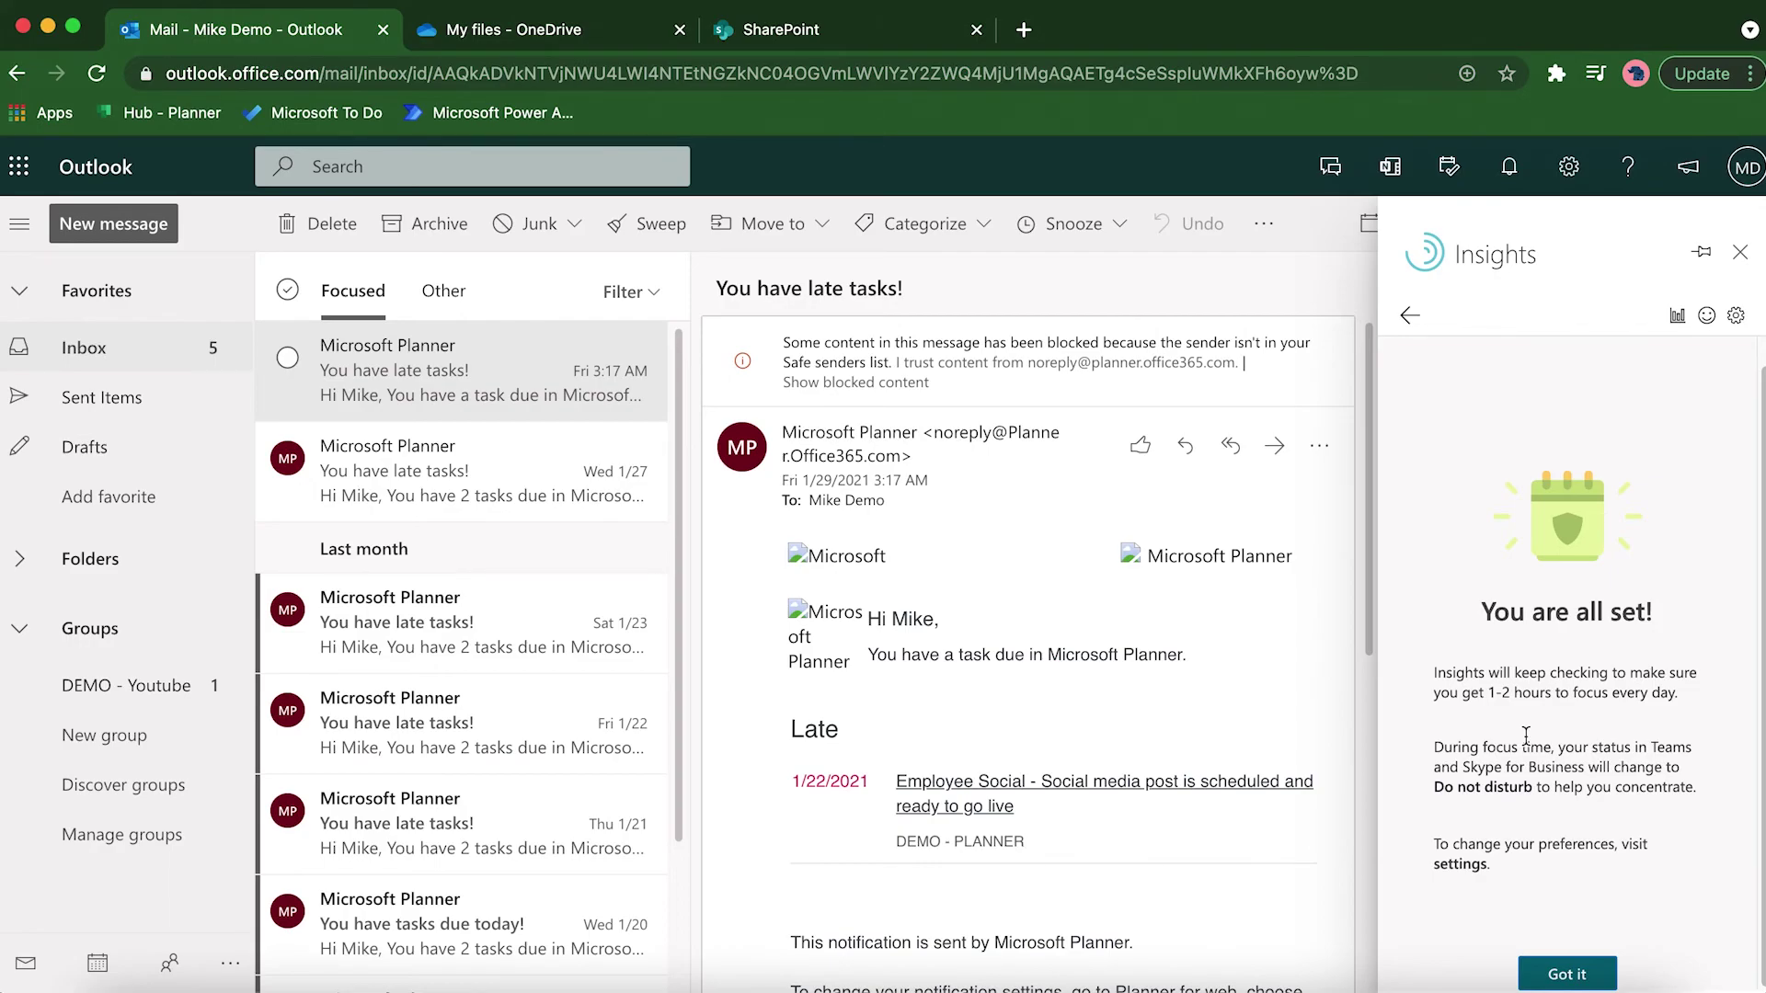
pyautogui.click(1567, 973)
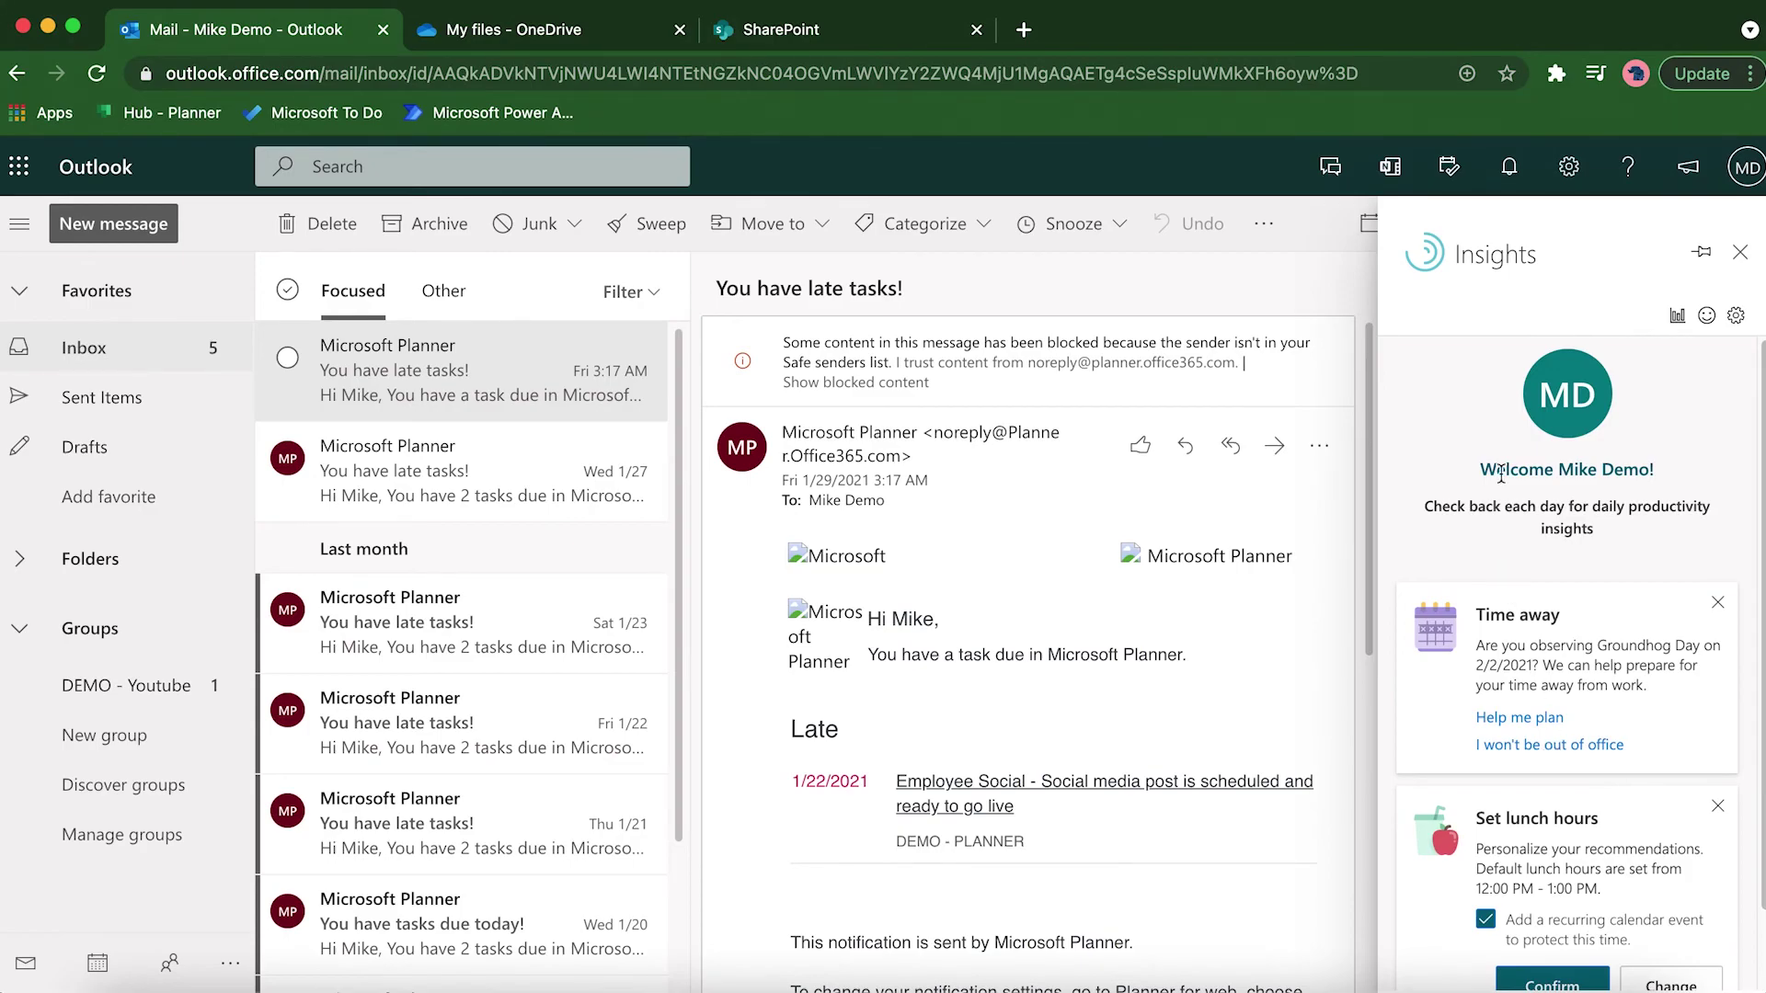
pyautogui.scroll(-2, 1501, 474)
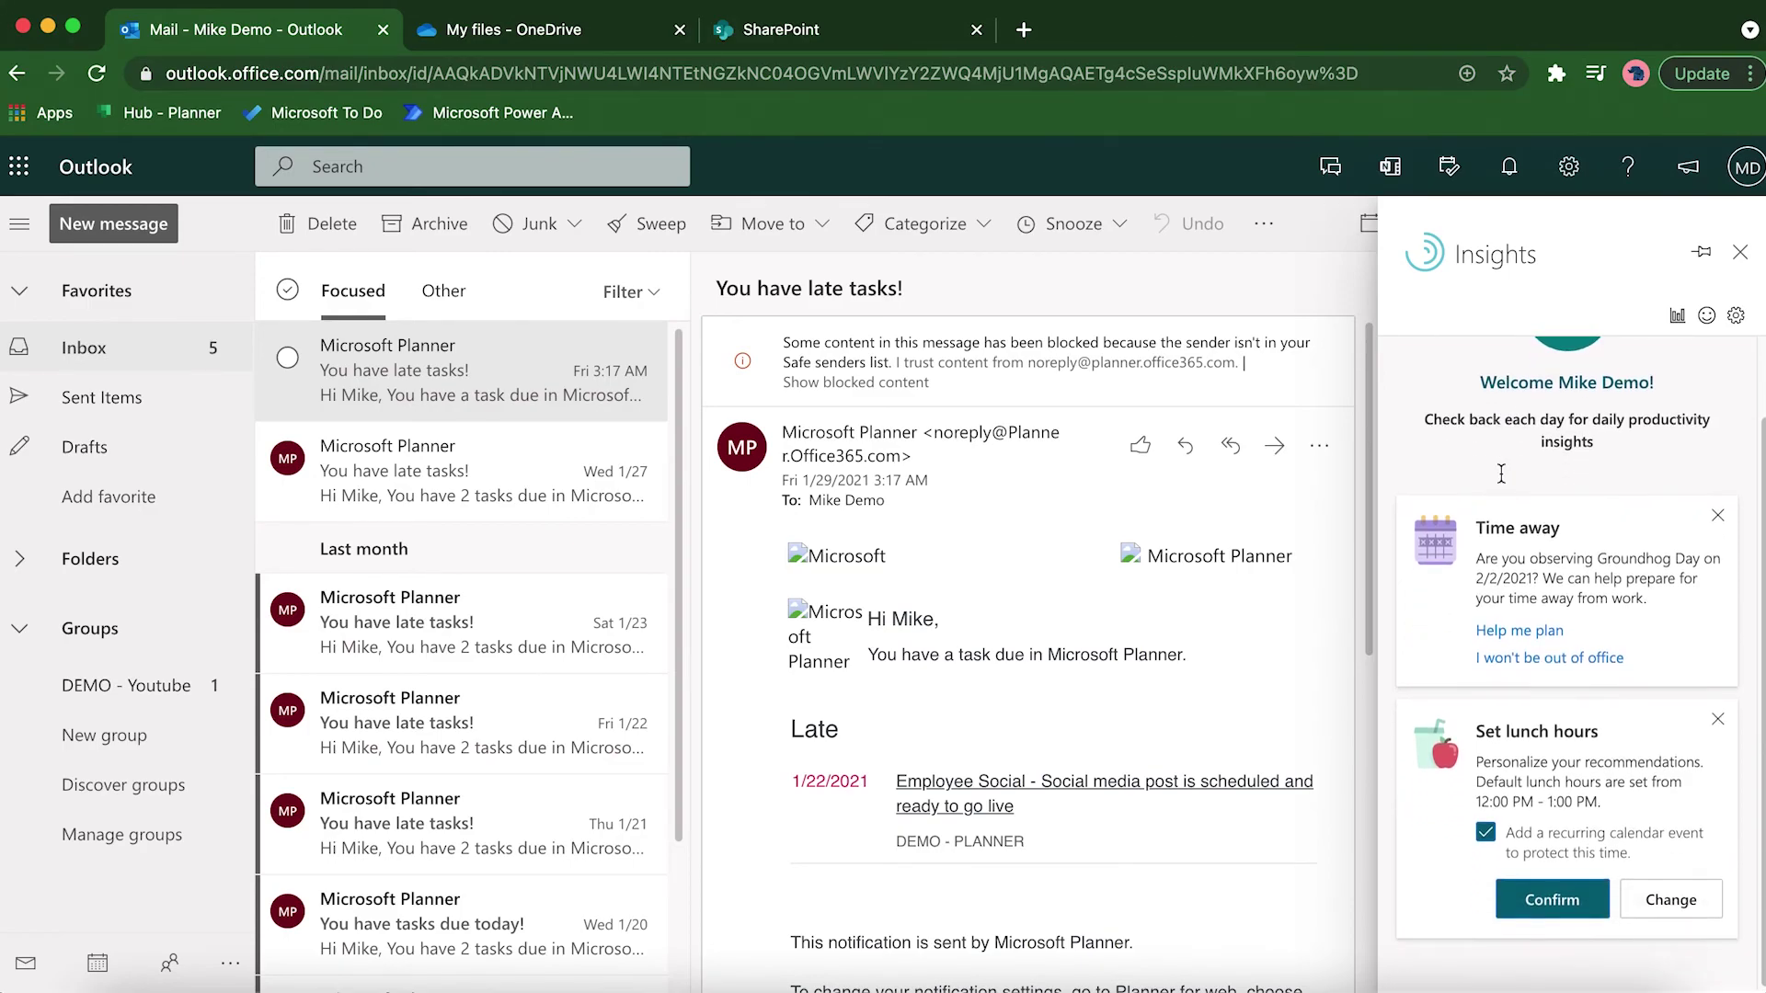
pyautogui.scroll(2, 1501, 474)
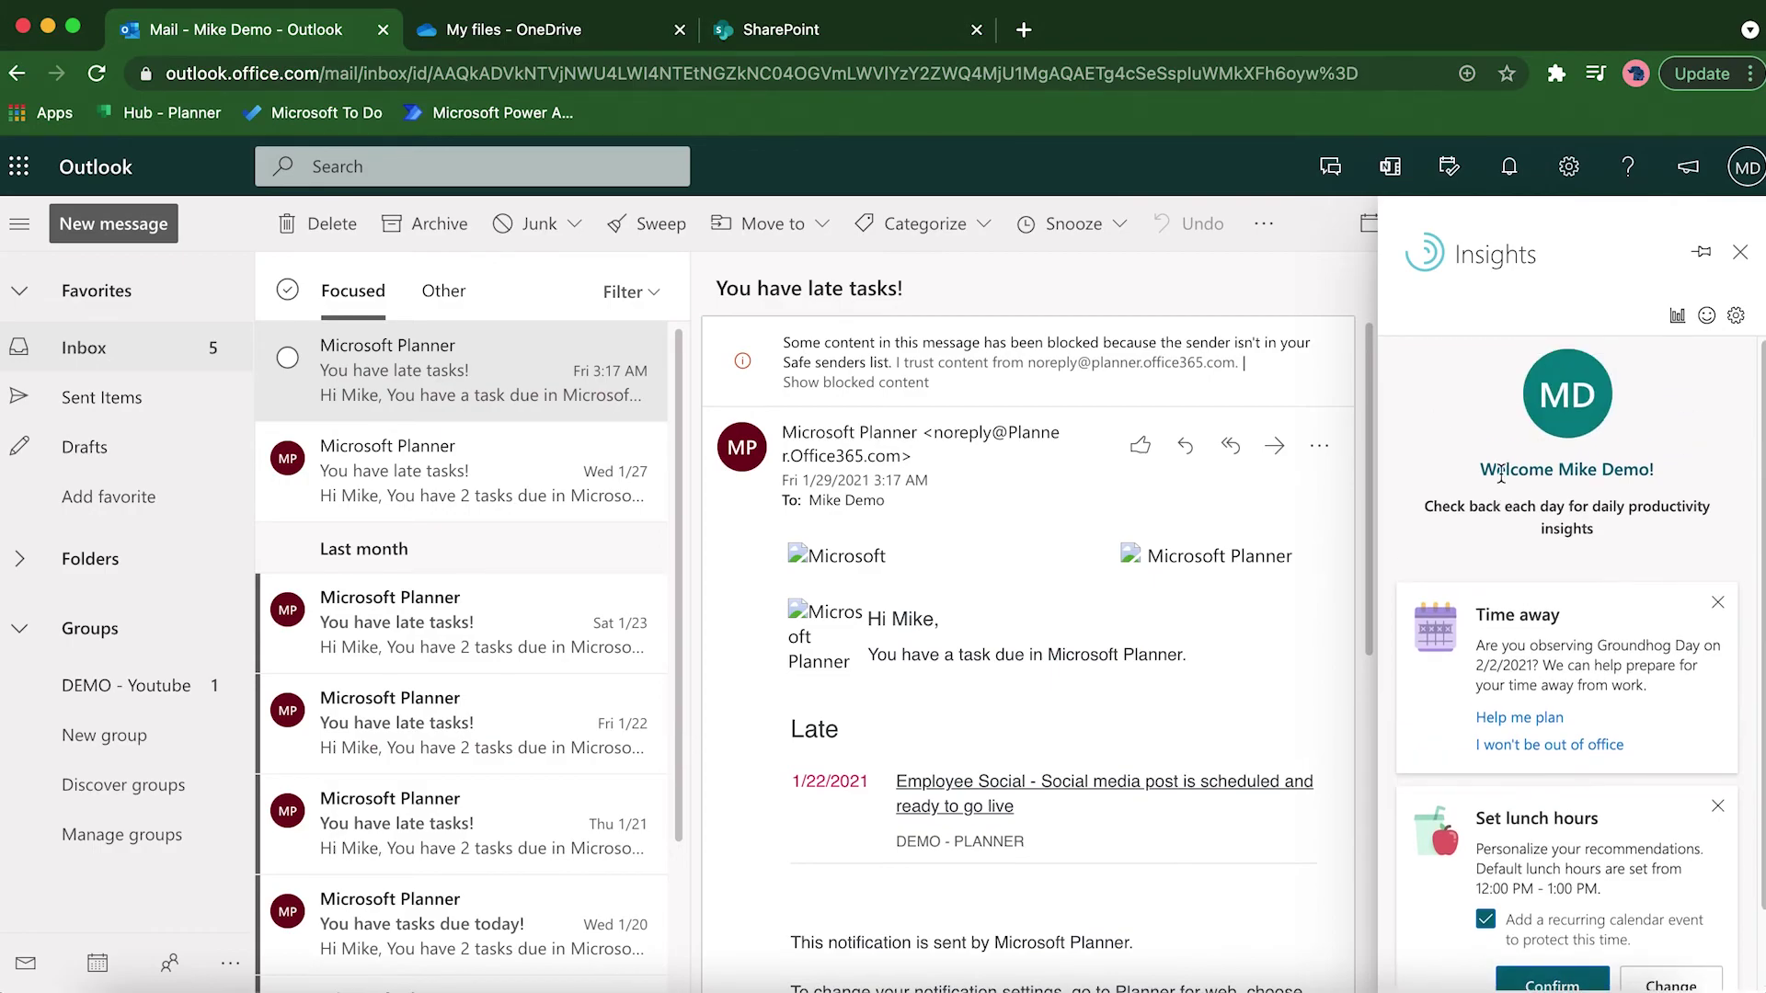
# In the calendar week of Jan 31 – Feb 6, 2021, select Monday's 8–10 AM Focus time block
pyautogui.click(92, 966)
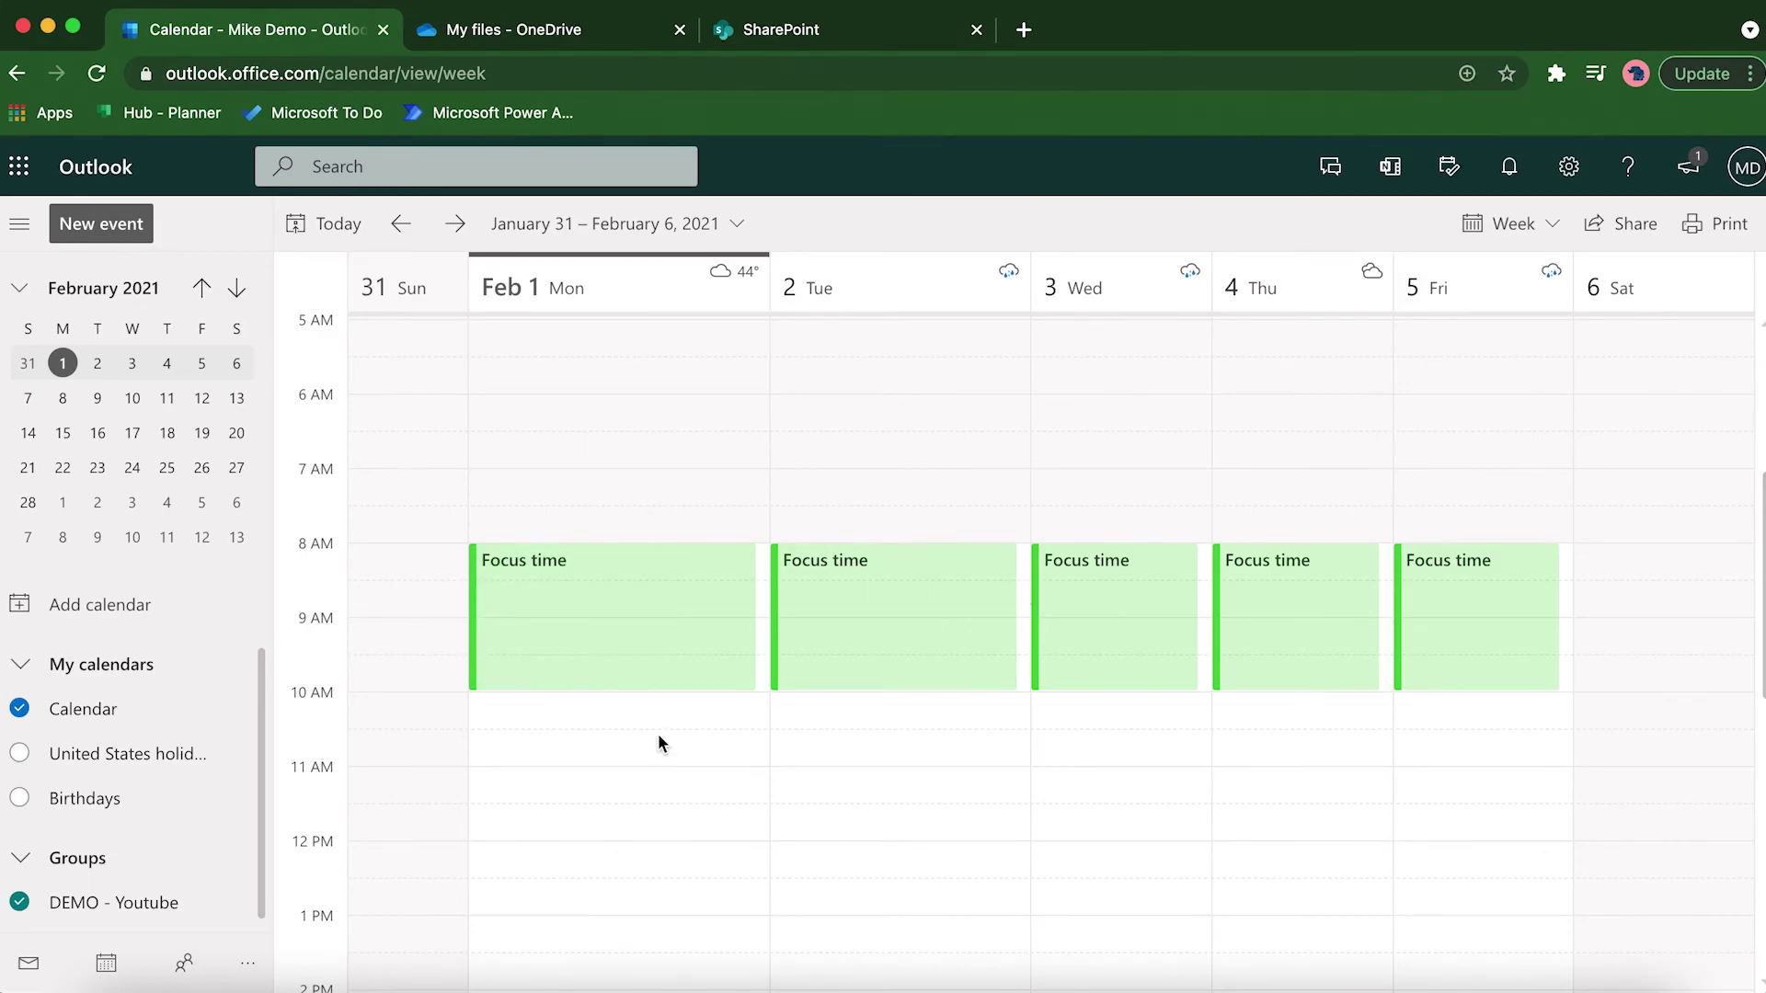
pyautogui.click(688, 661)
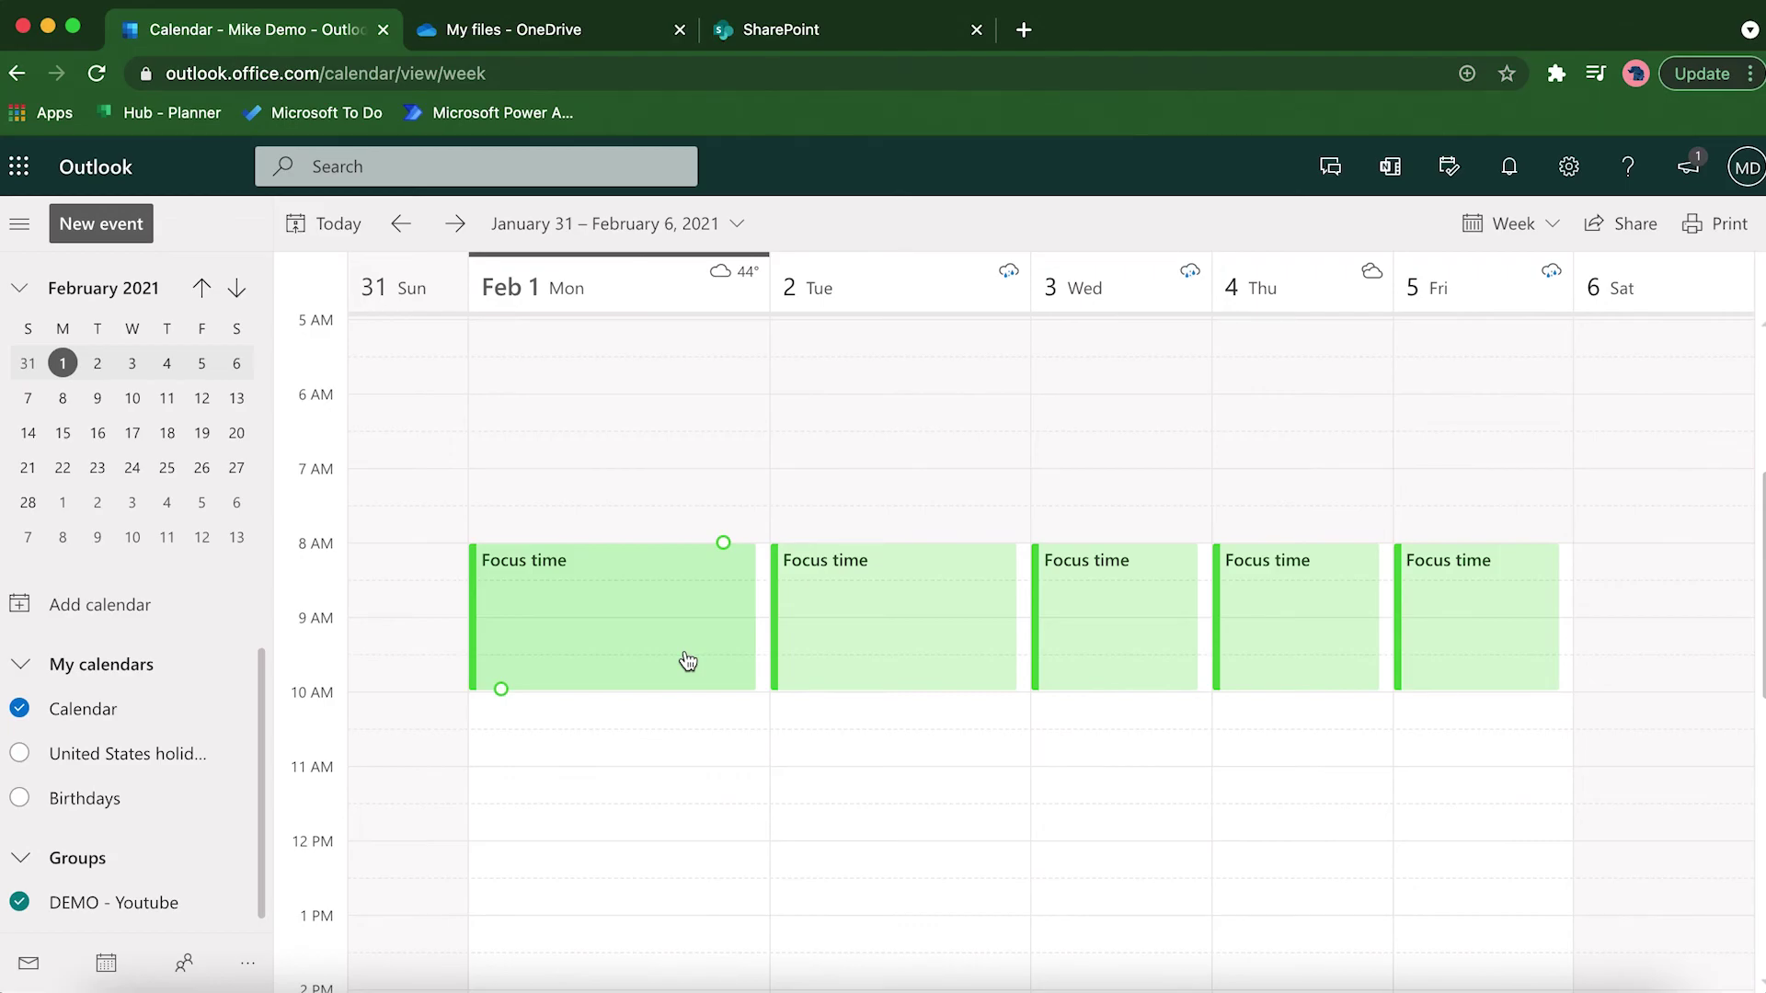
pyautogui.scroll(-3, 688, 660)
pyautogui.scroll(3, 688, 660)
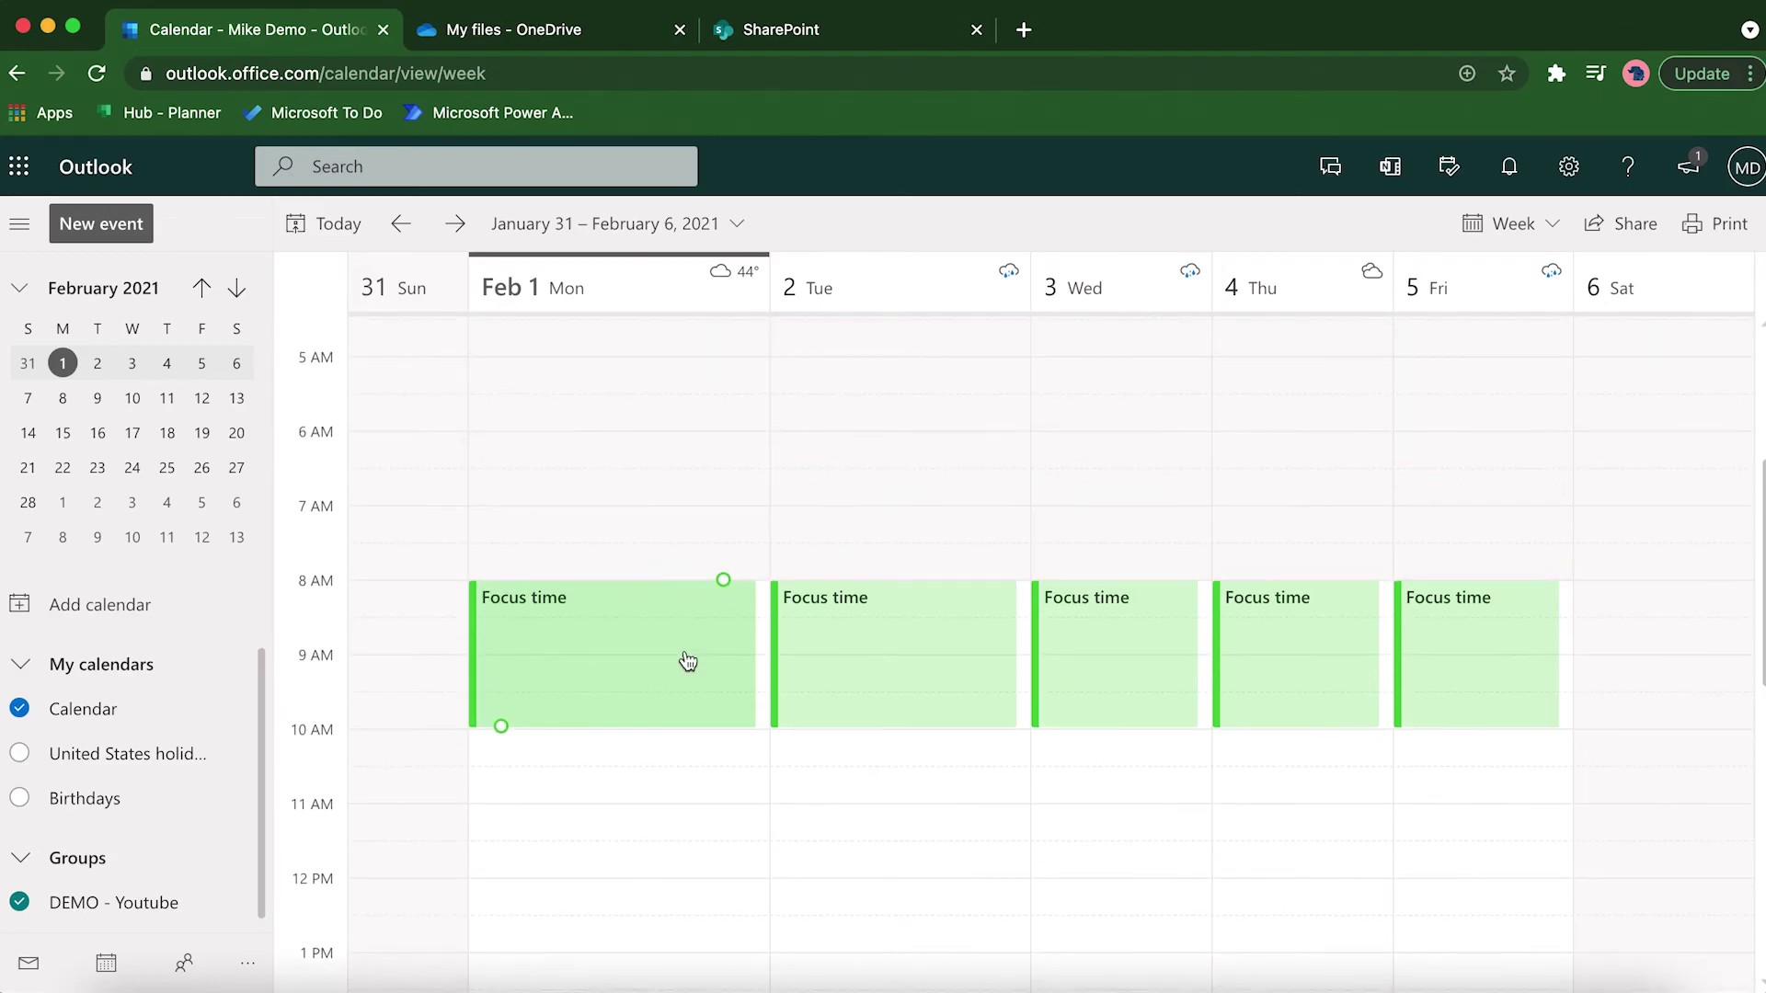
pyautogui.click(941, 625)
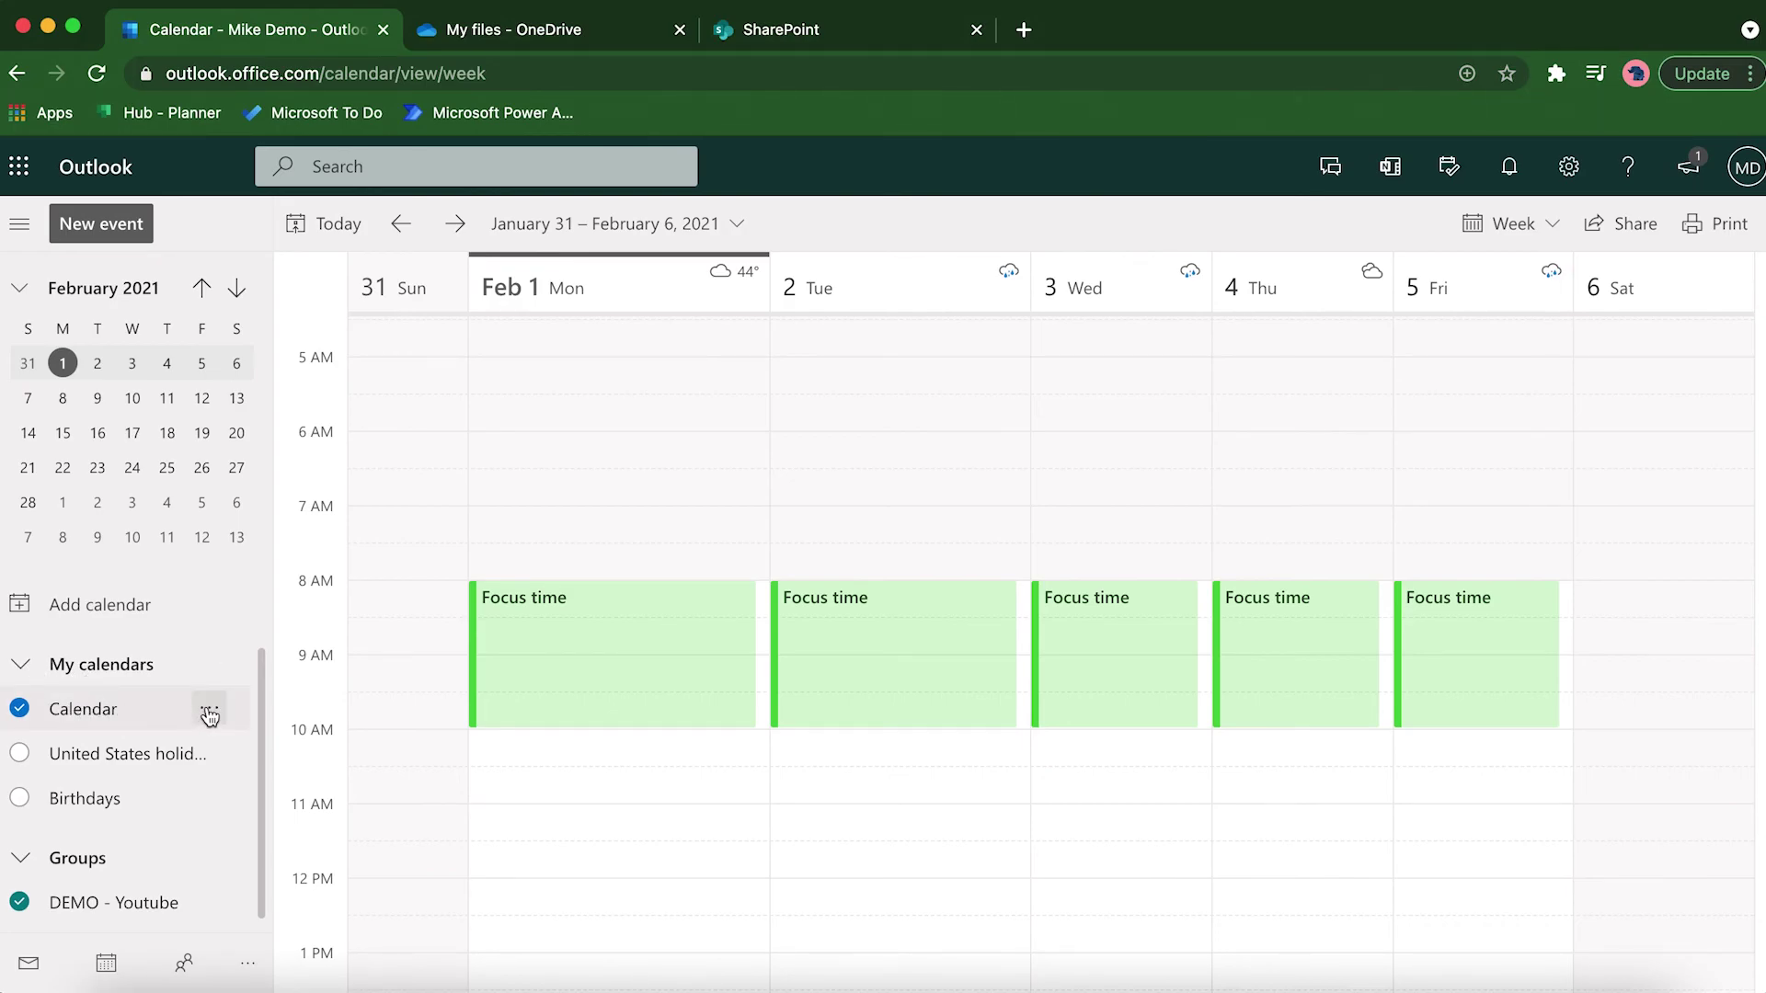
# Give people in my organization 'Can view when I'm busy' access to the main Calendar
pyautogui.click(210, 714)
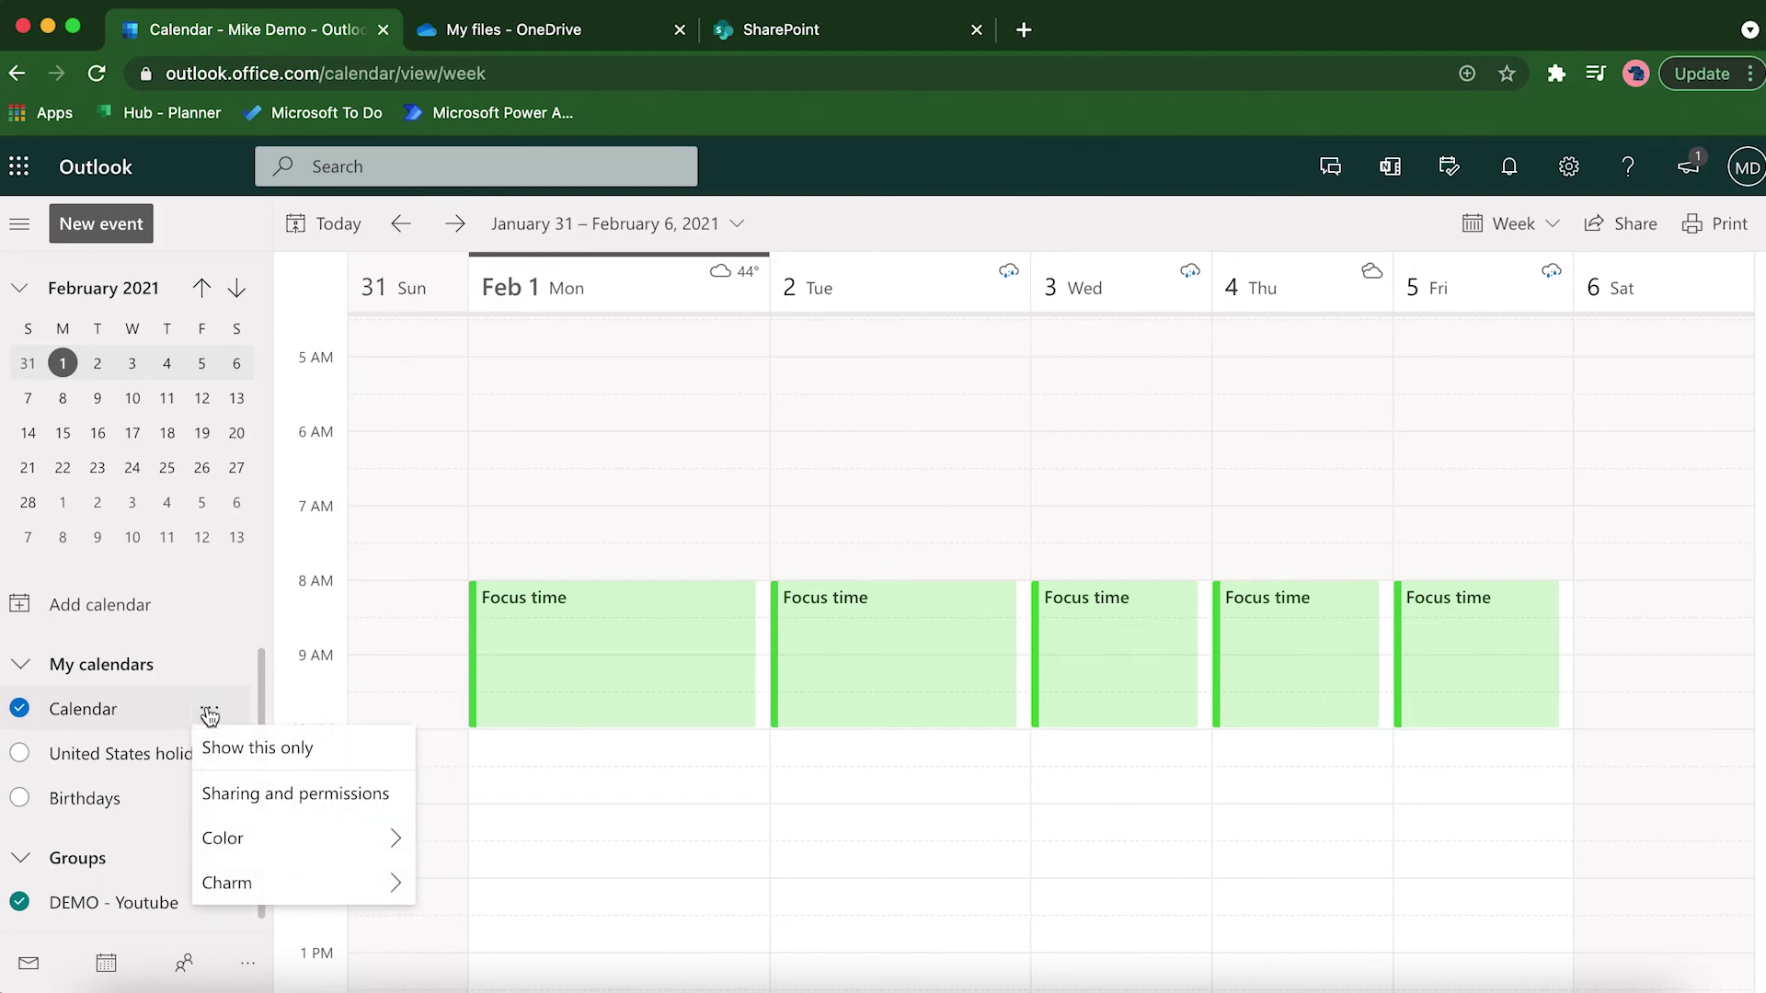
pyautogui.click(246, 794)
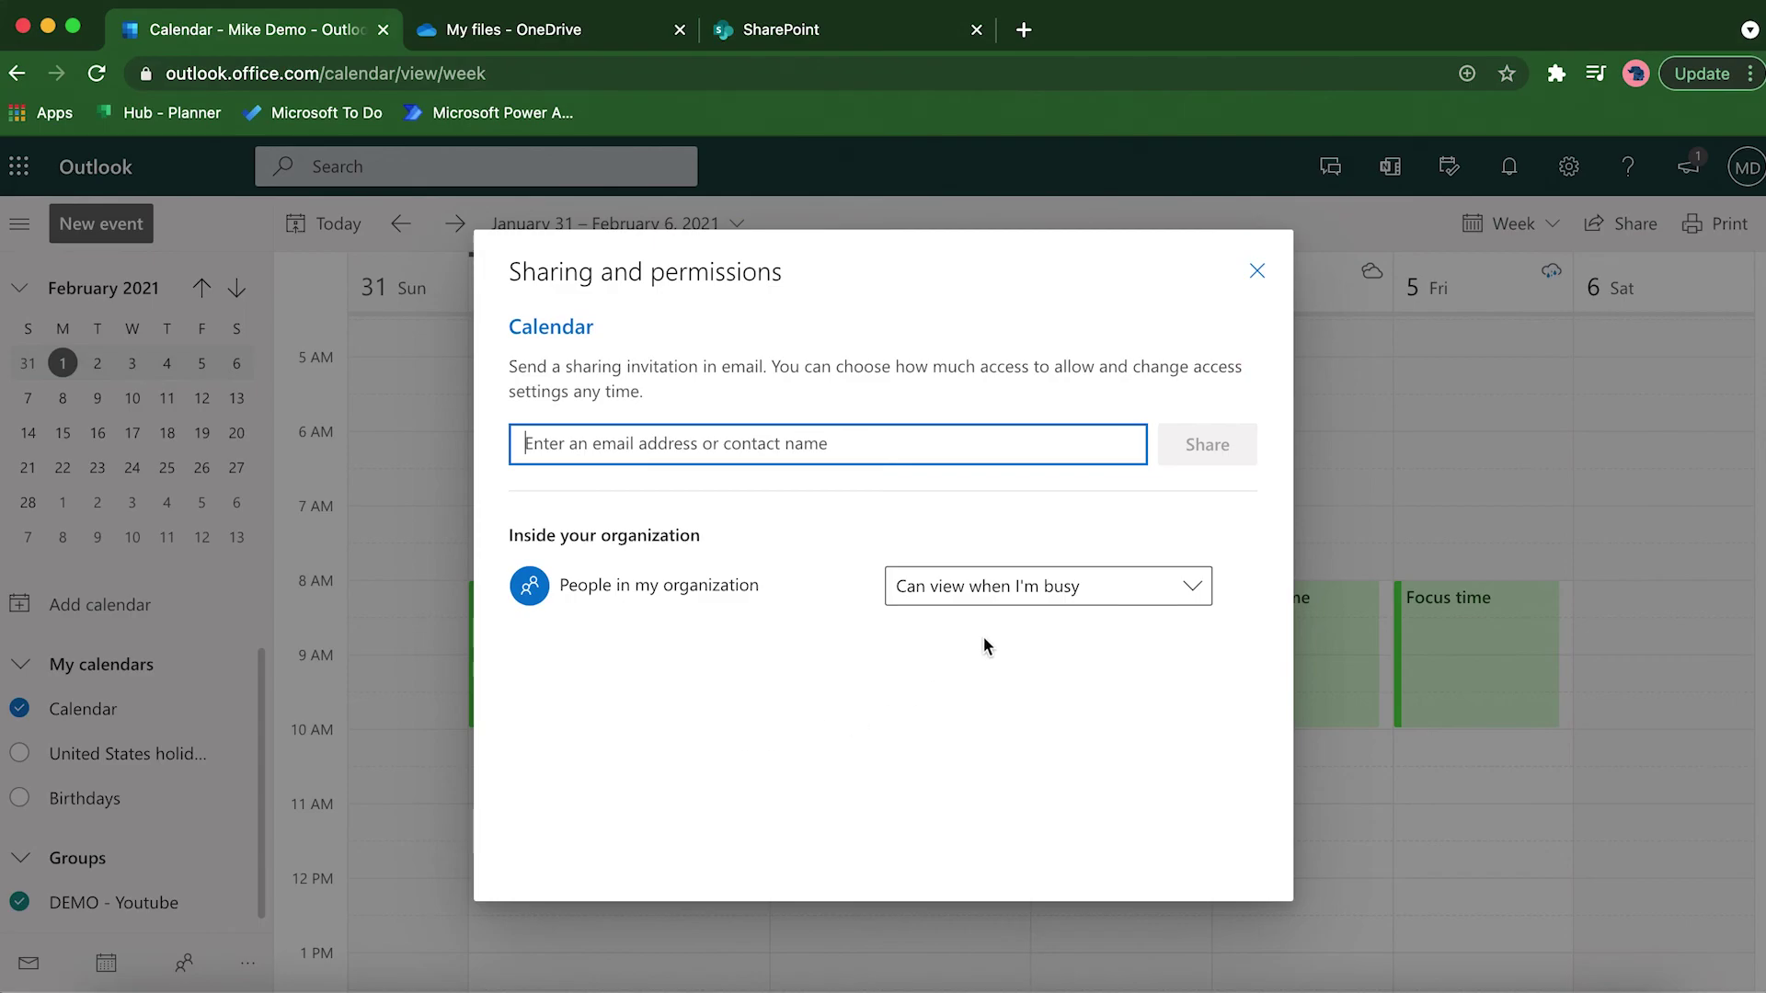
pyautogui.moveTo(1031, 604)
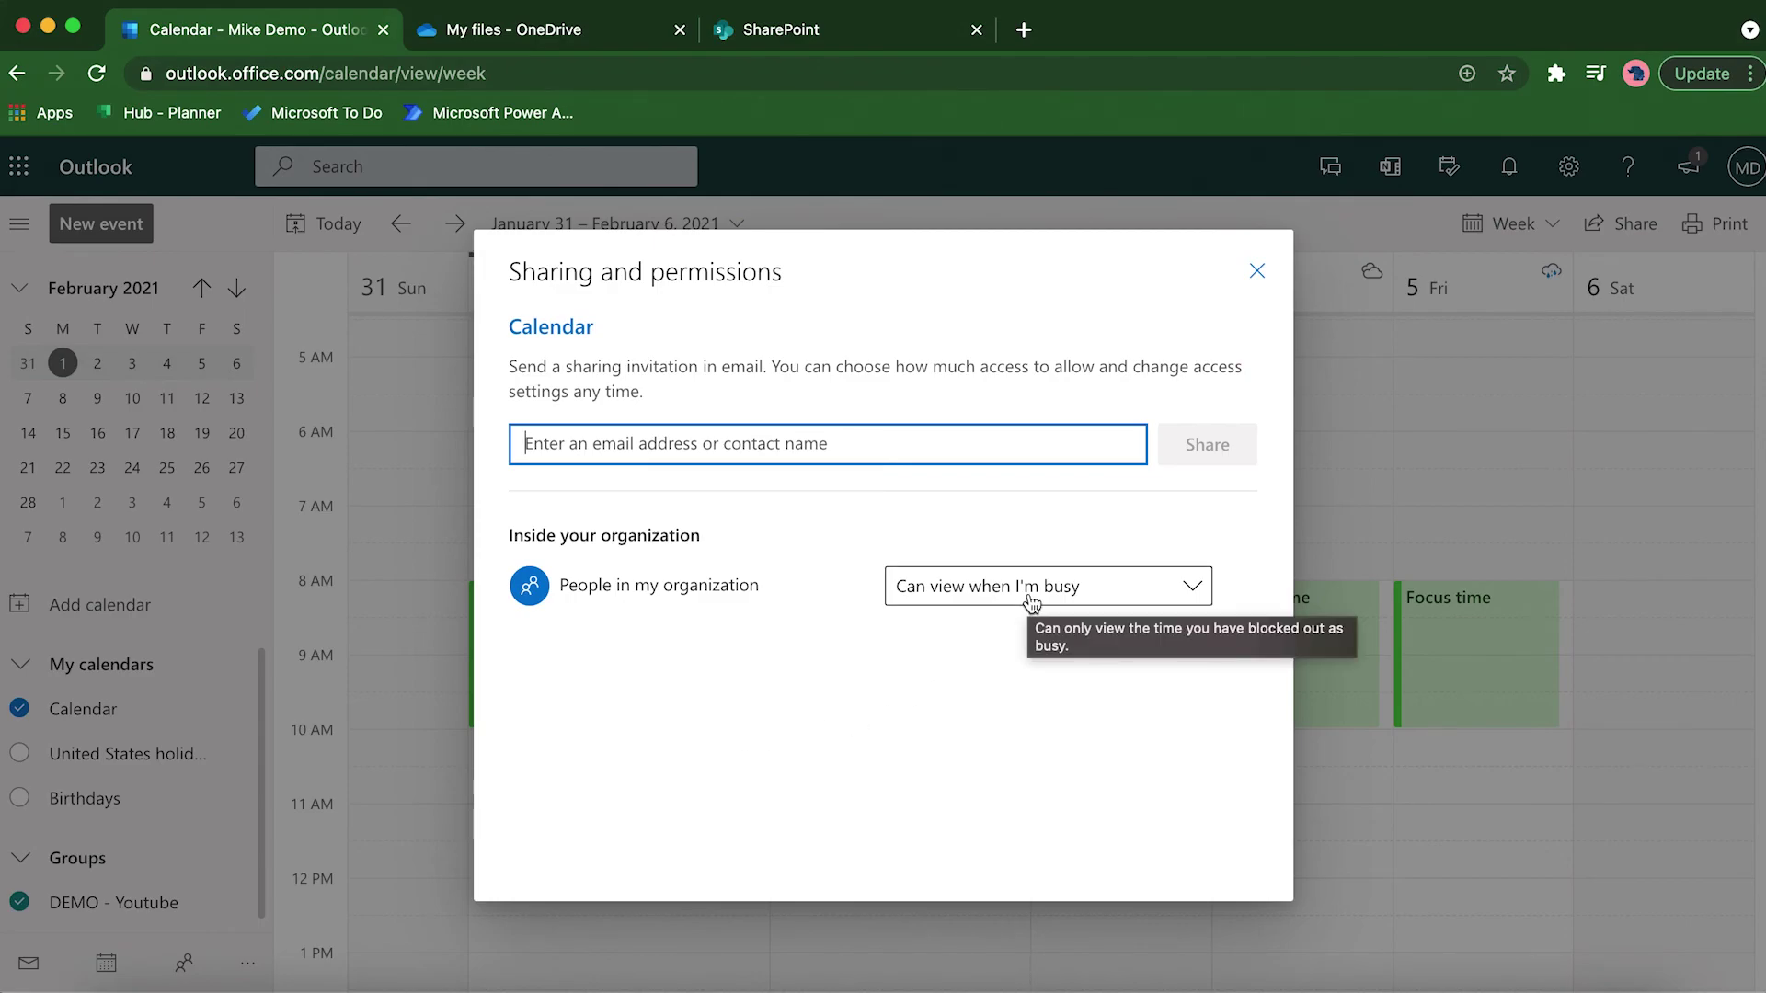
pyautogui.click(1031, 604)
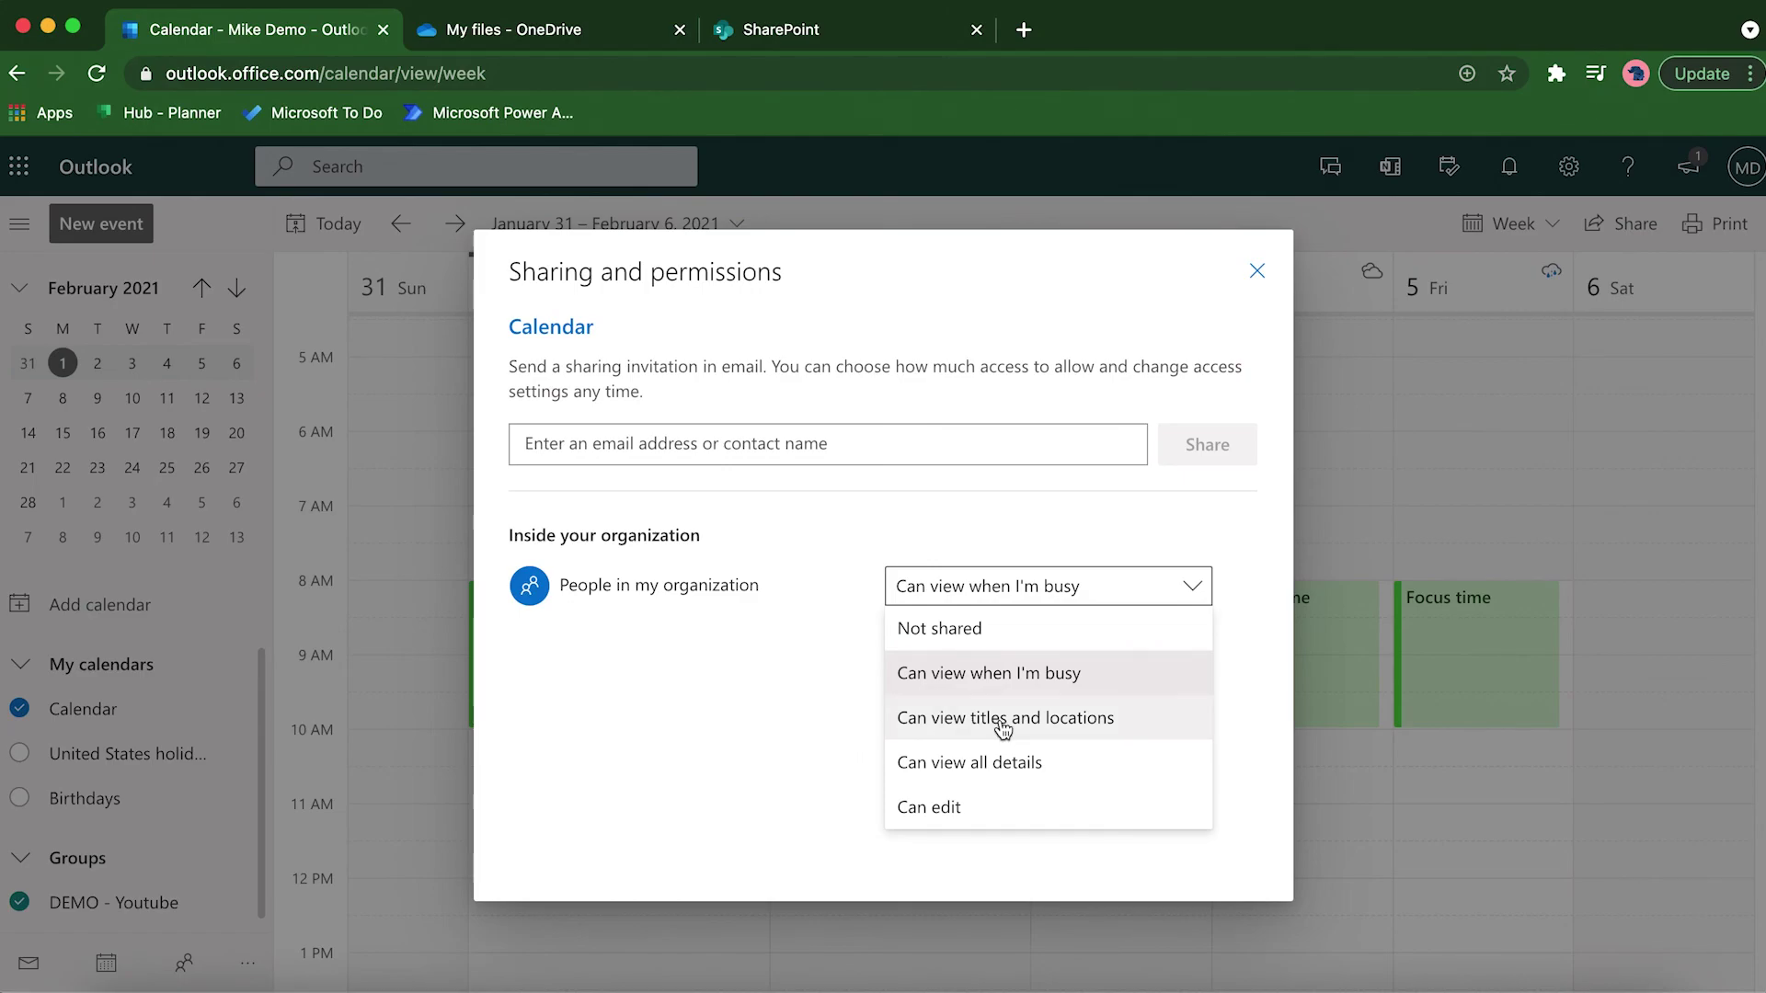
pyautogui.click(713, 690)
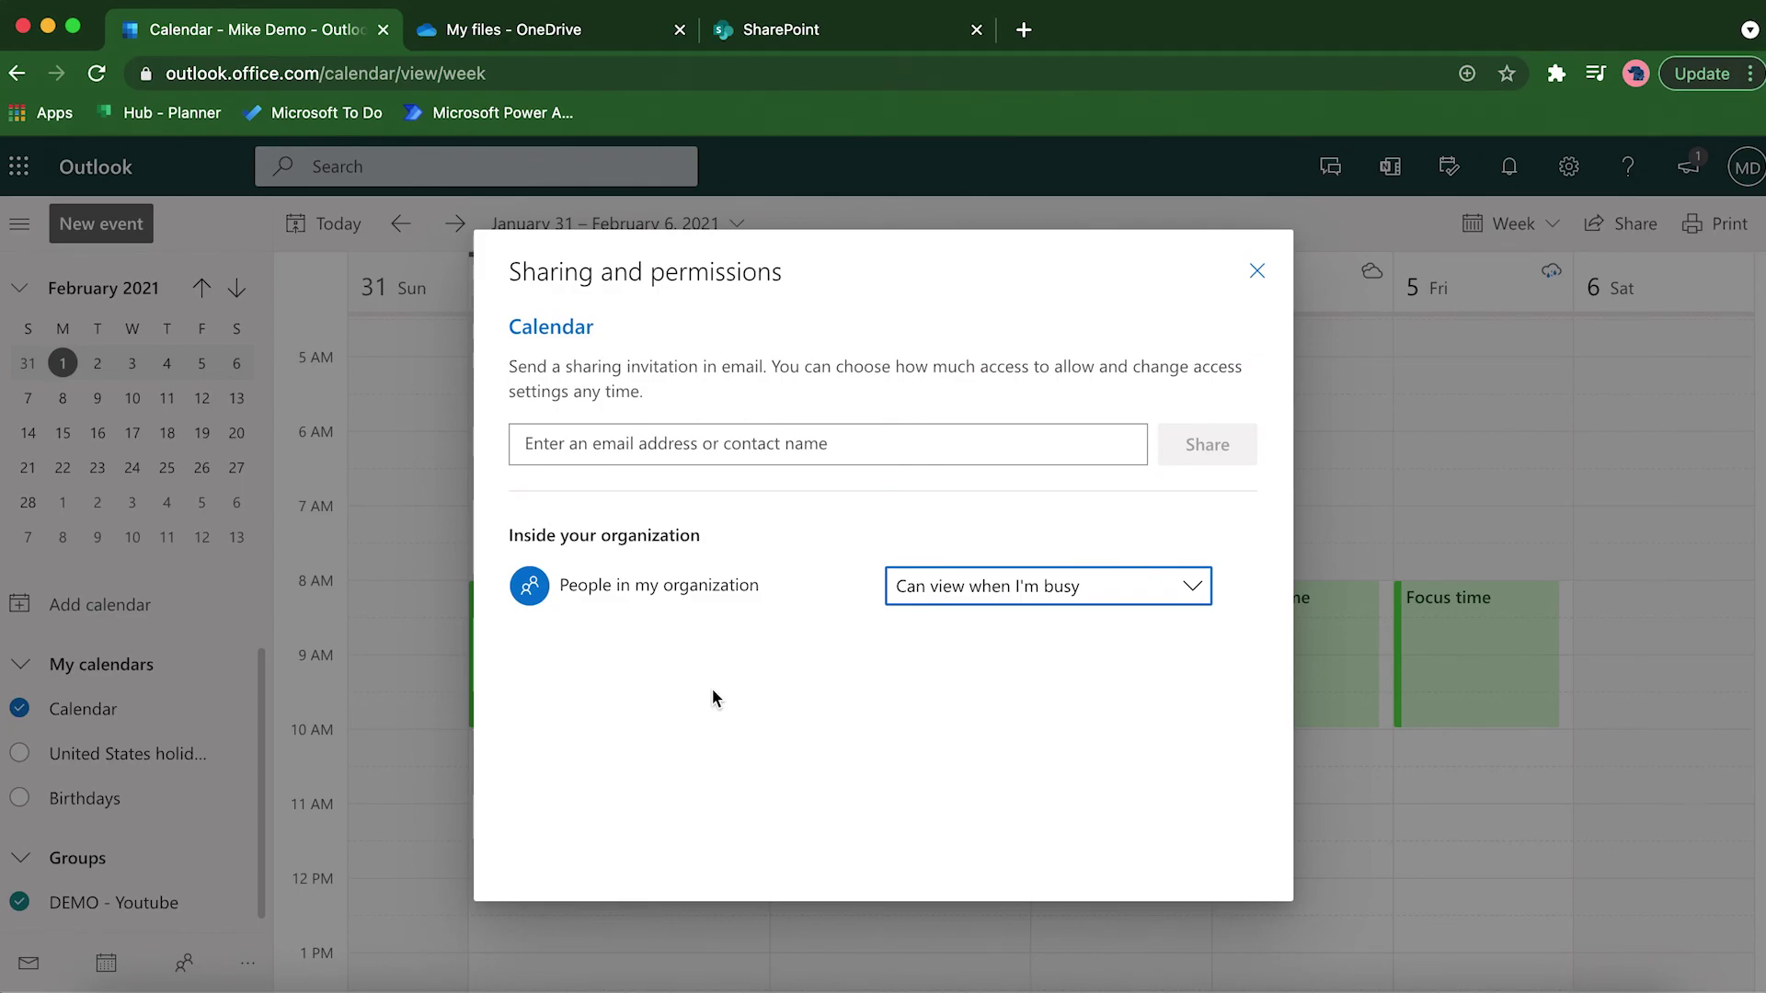
pyautogui.click(743, 443)
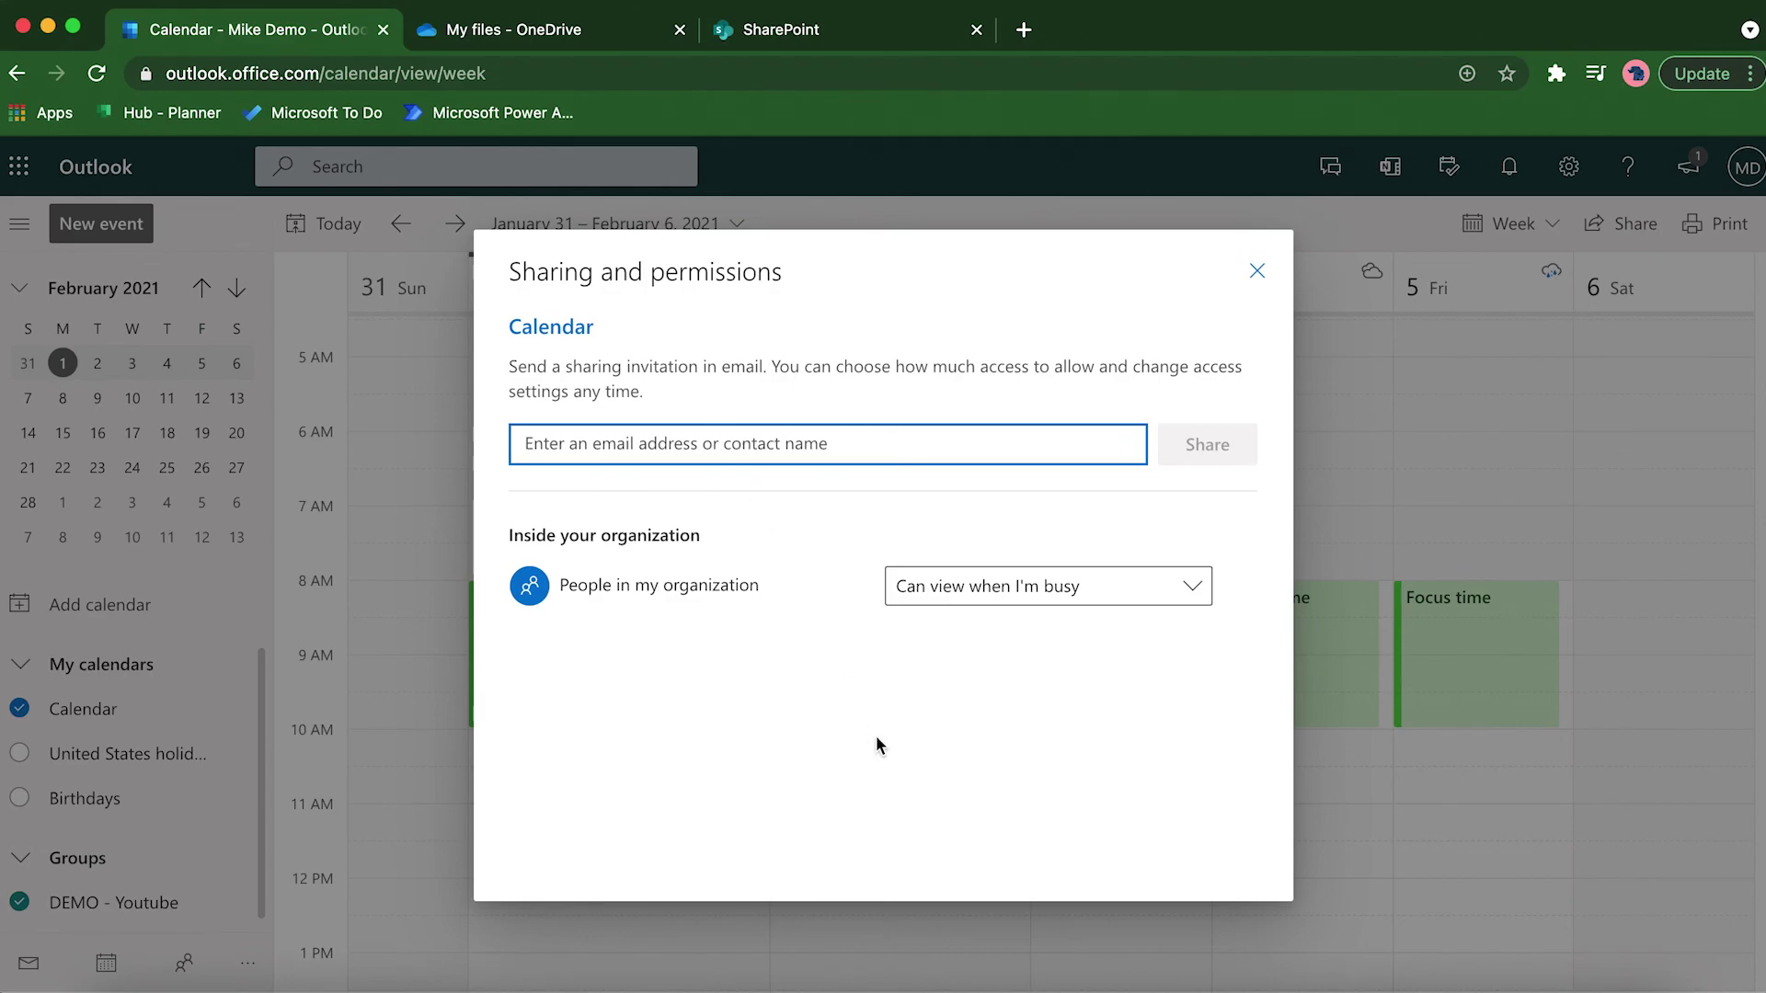
pyautogui.click(1260, 274)
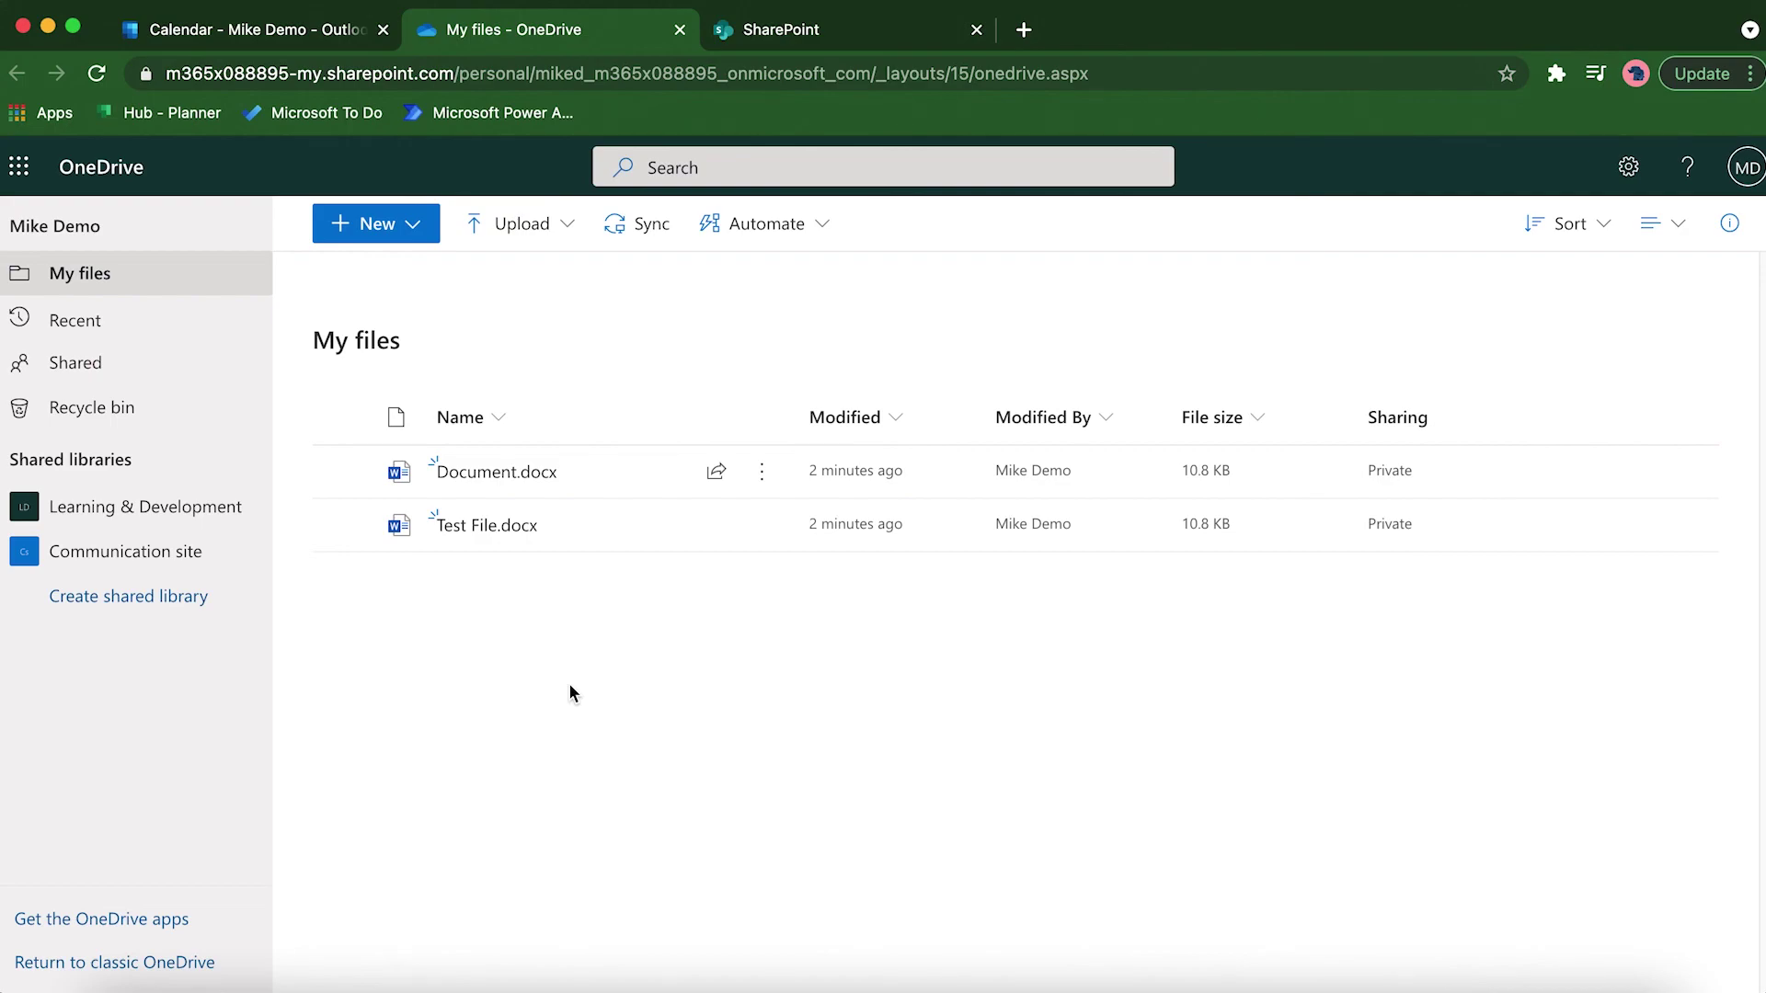
# Review Document.docx's version history (2.0 and 1.0), then open the file in Word for the web
pyautogui.click(761, 472)
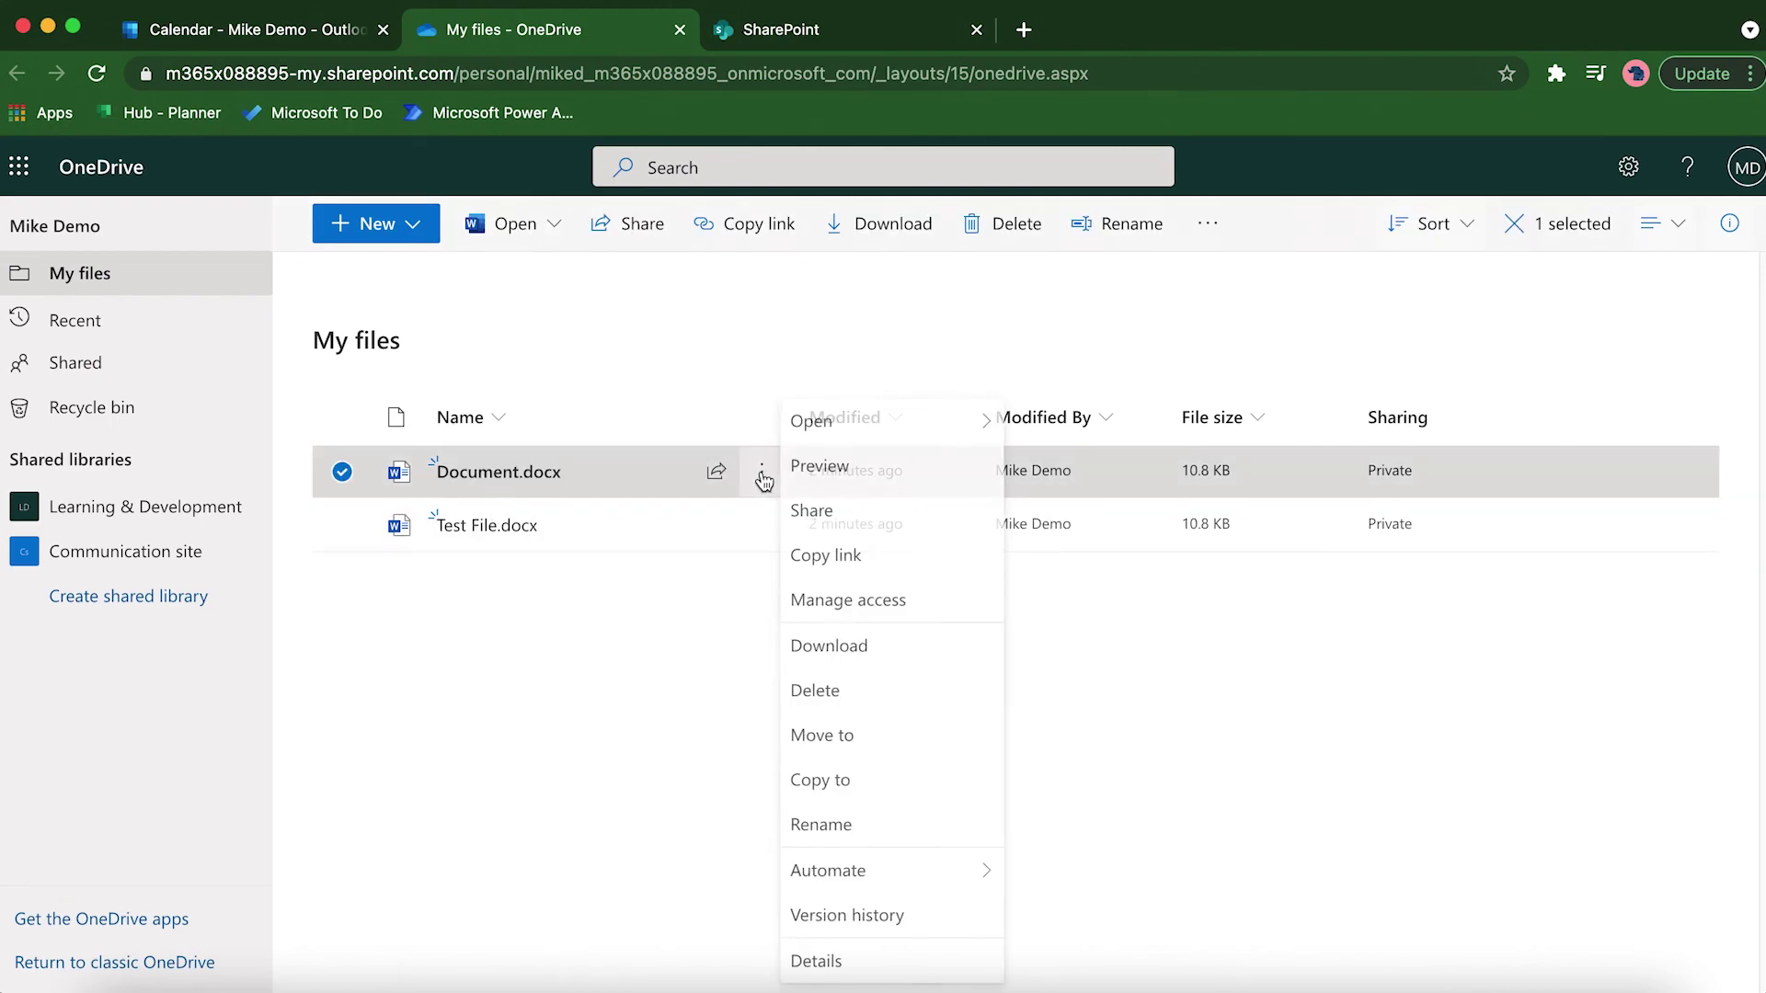
pyautogui.click(876, 920)
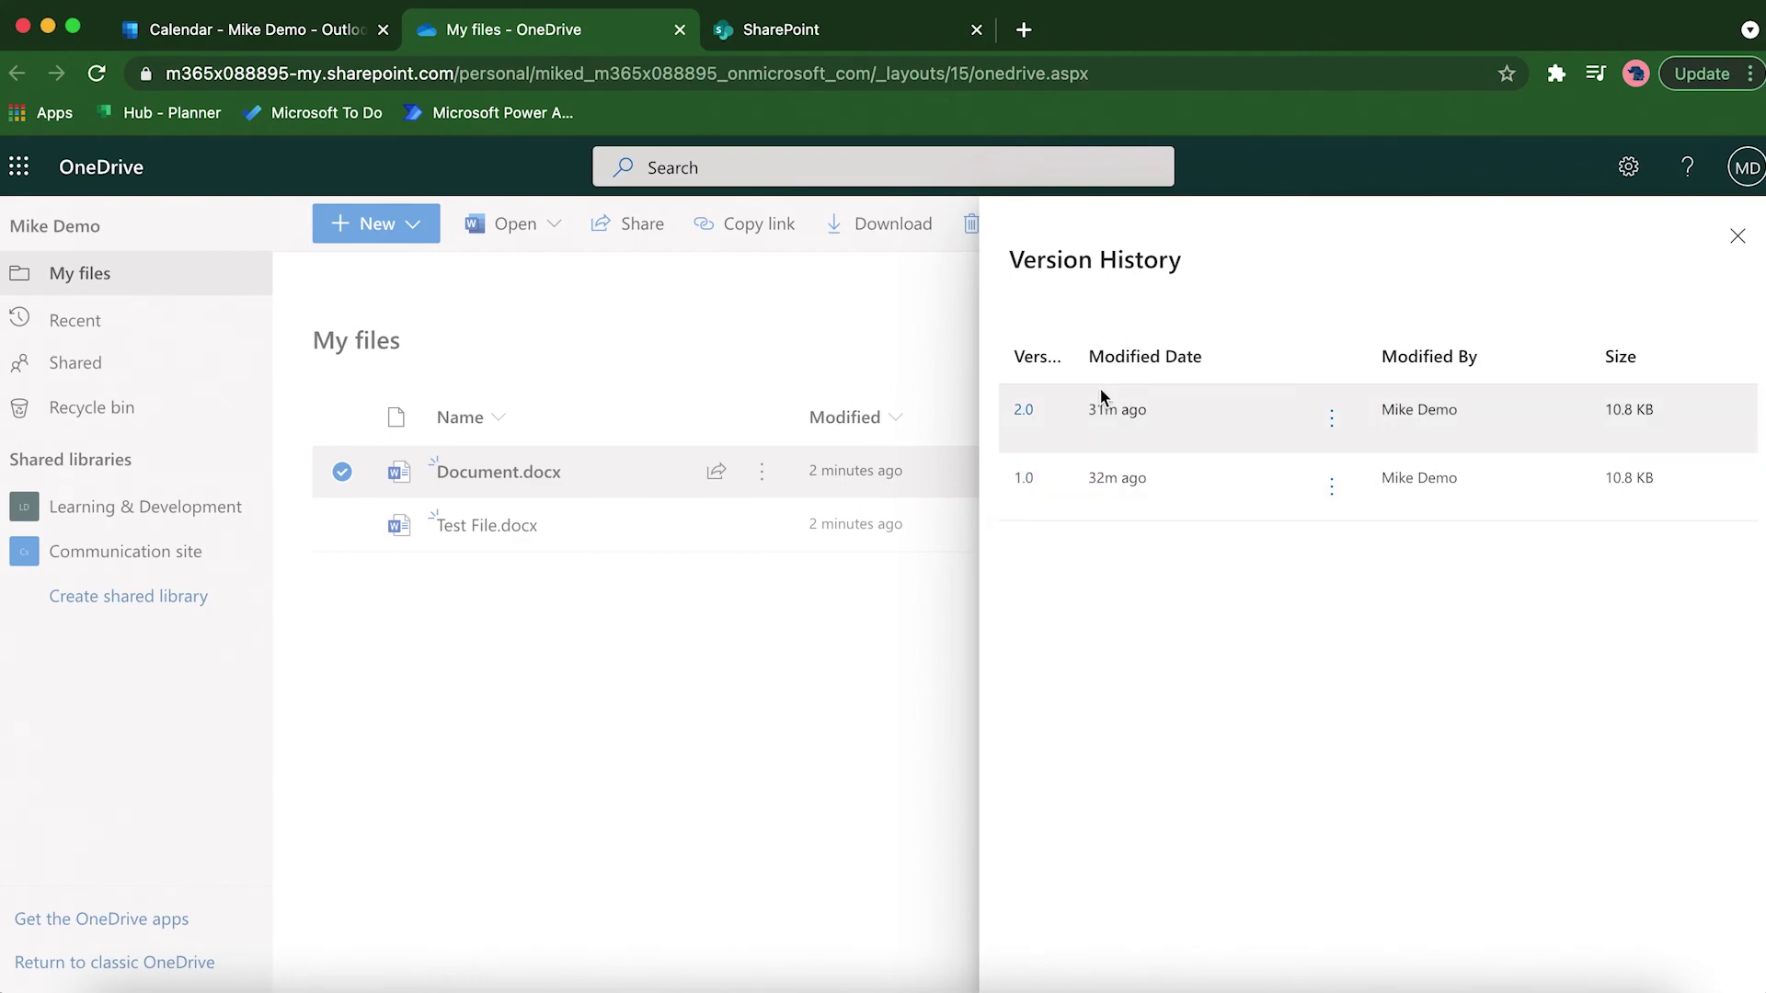
pyautogui.click(1333, 490)
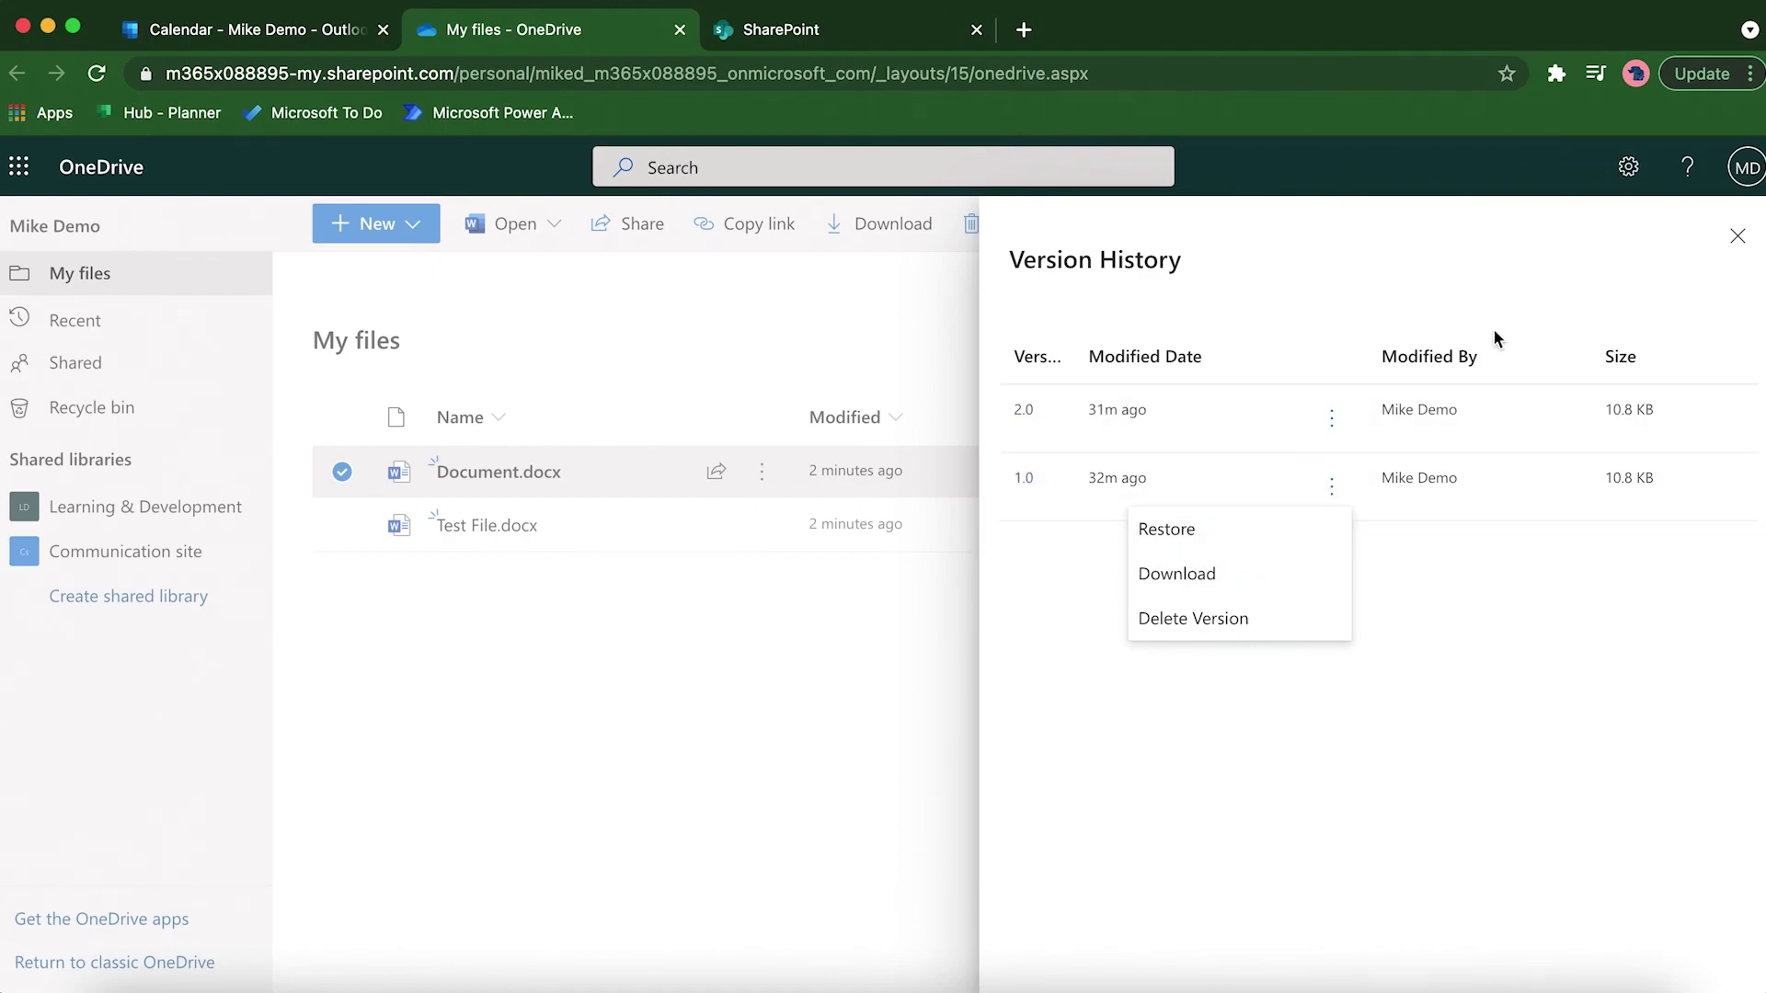
pyautogui.click(1738, 237)
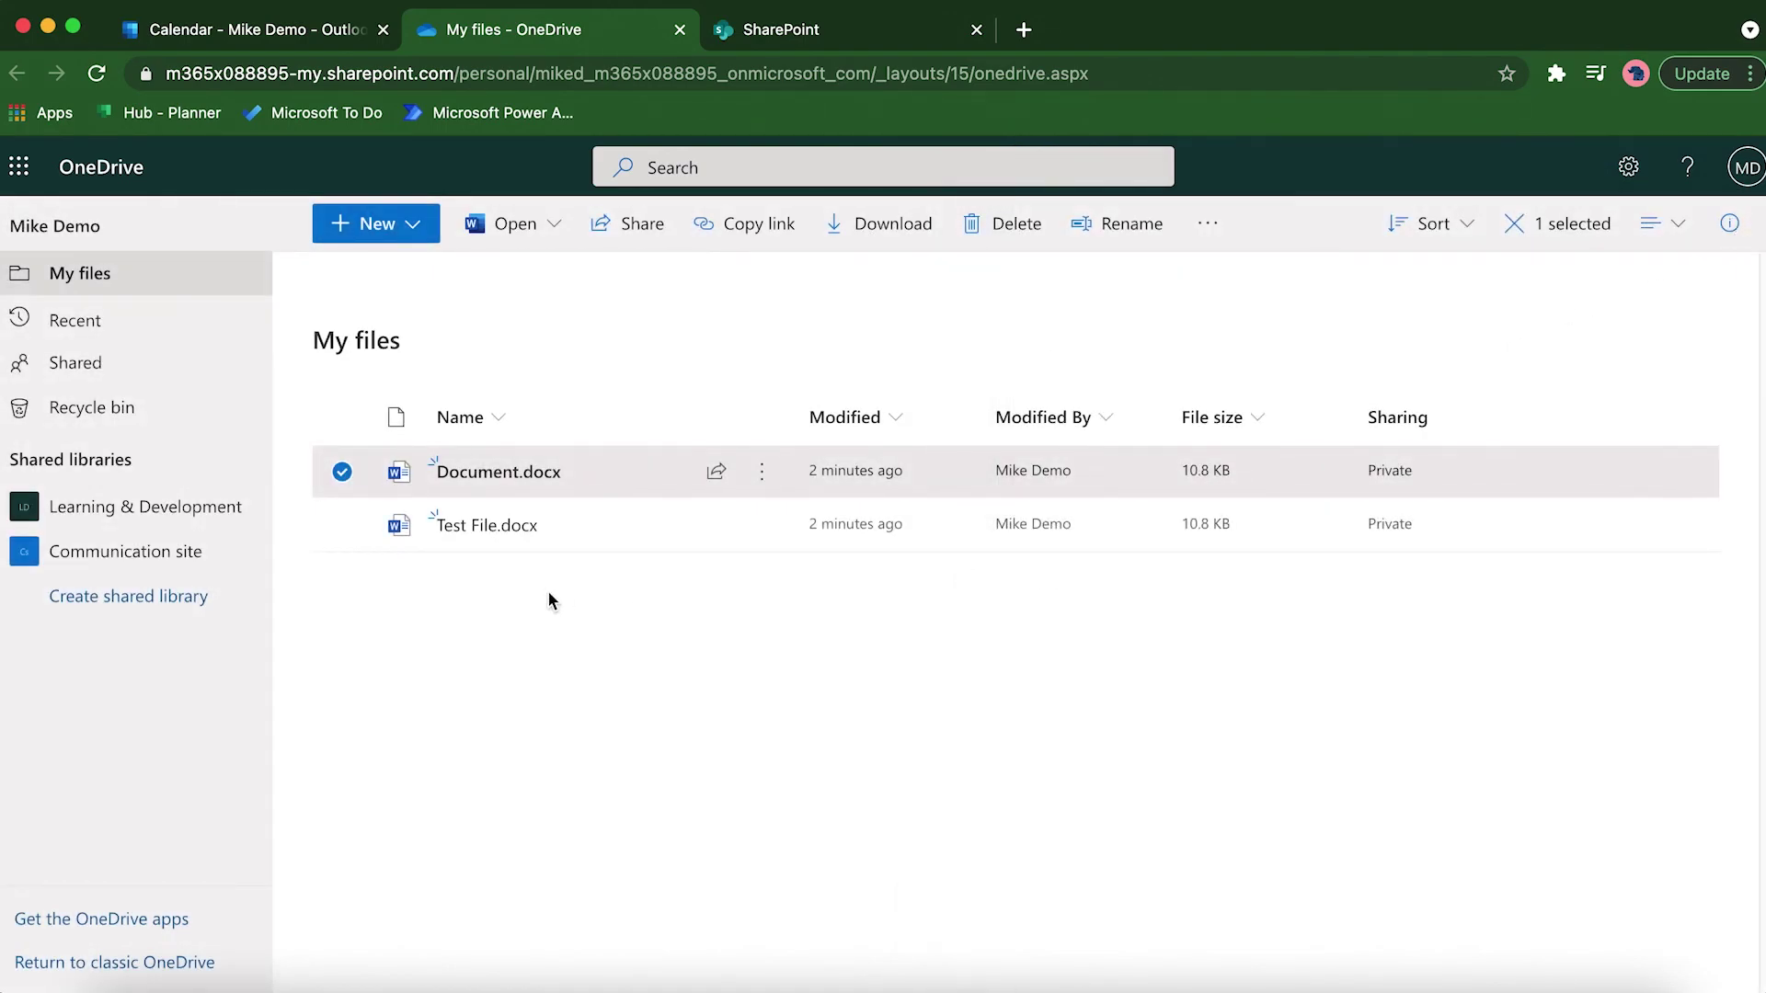
pyautogui.click(529, 474)
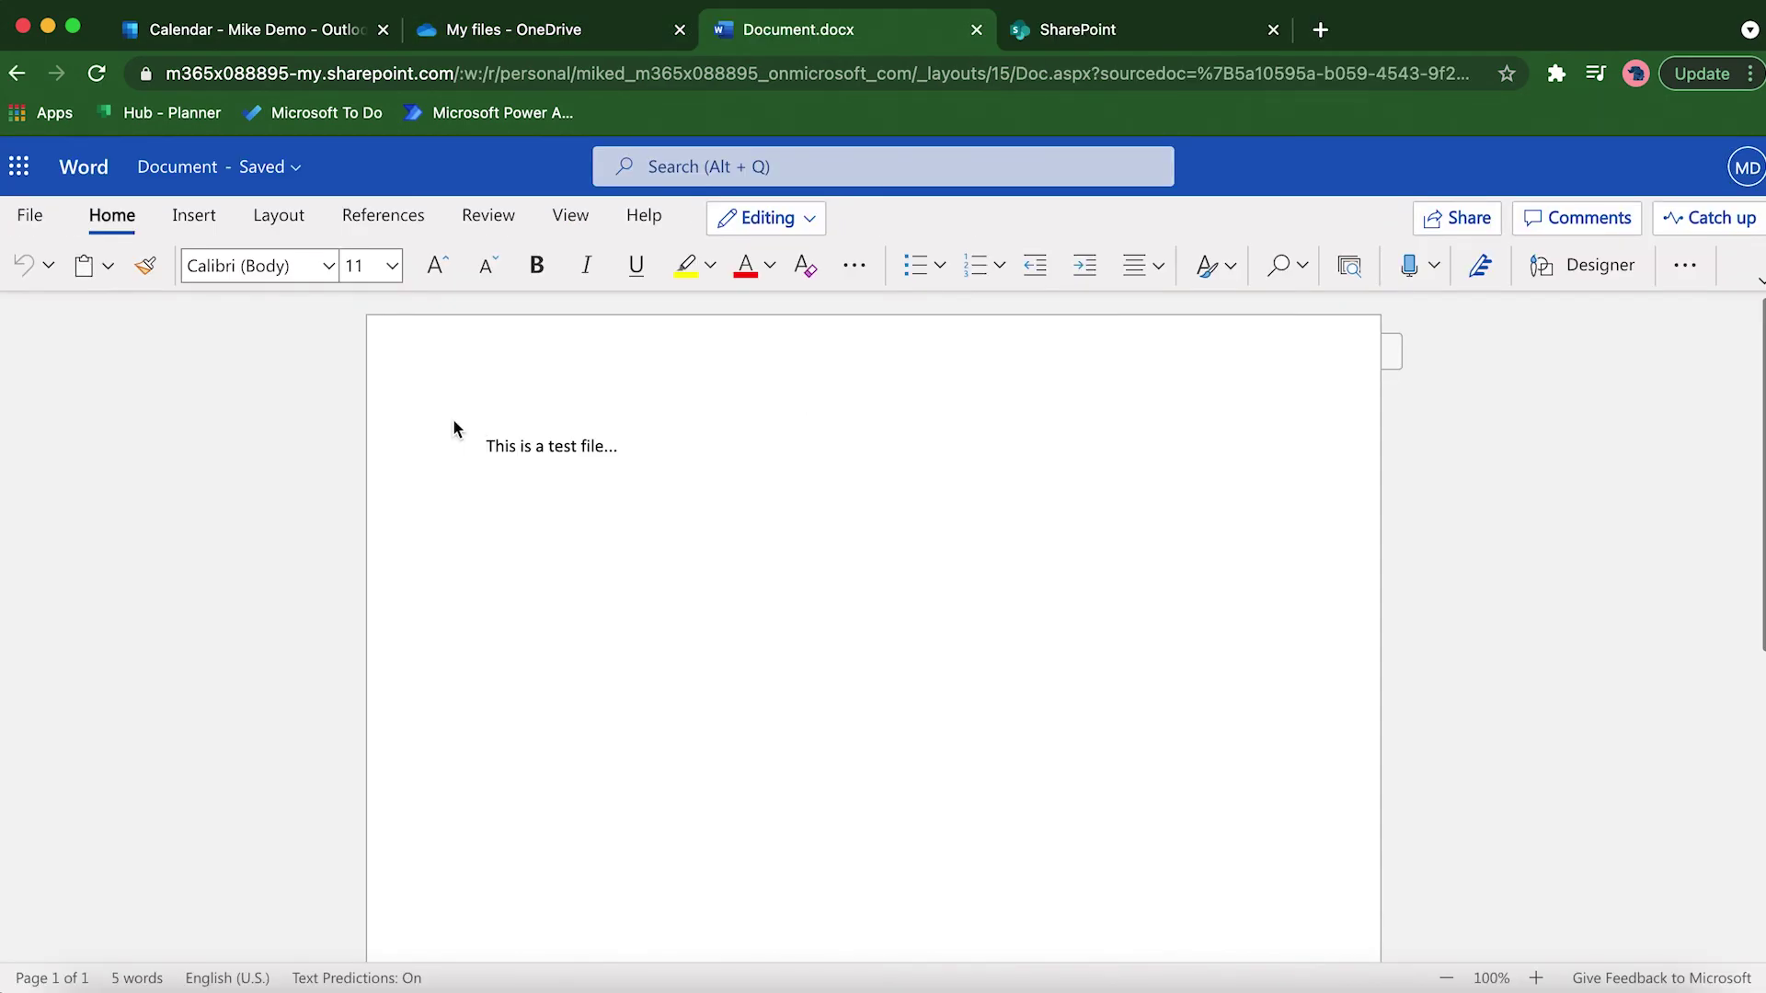
# Open Version History from File > Info to see the current and earlier versions
pyautogui.click(33, 216)
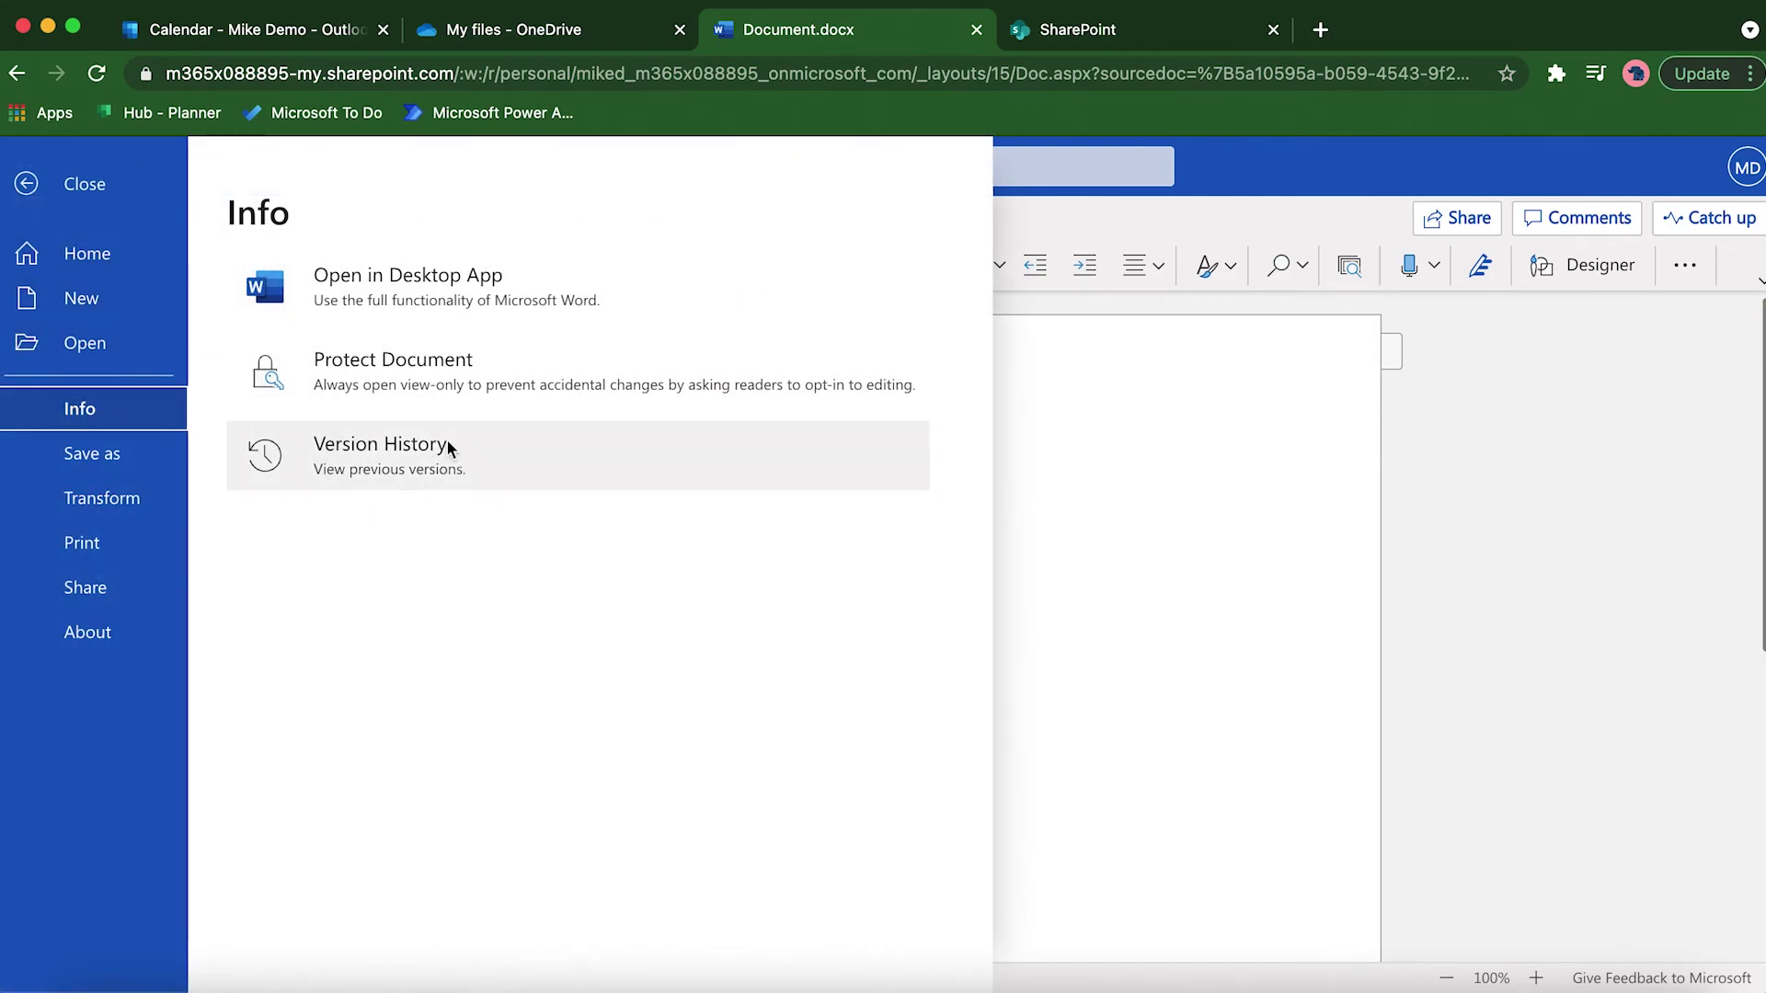
pyautogui.click(360, 474)
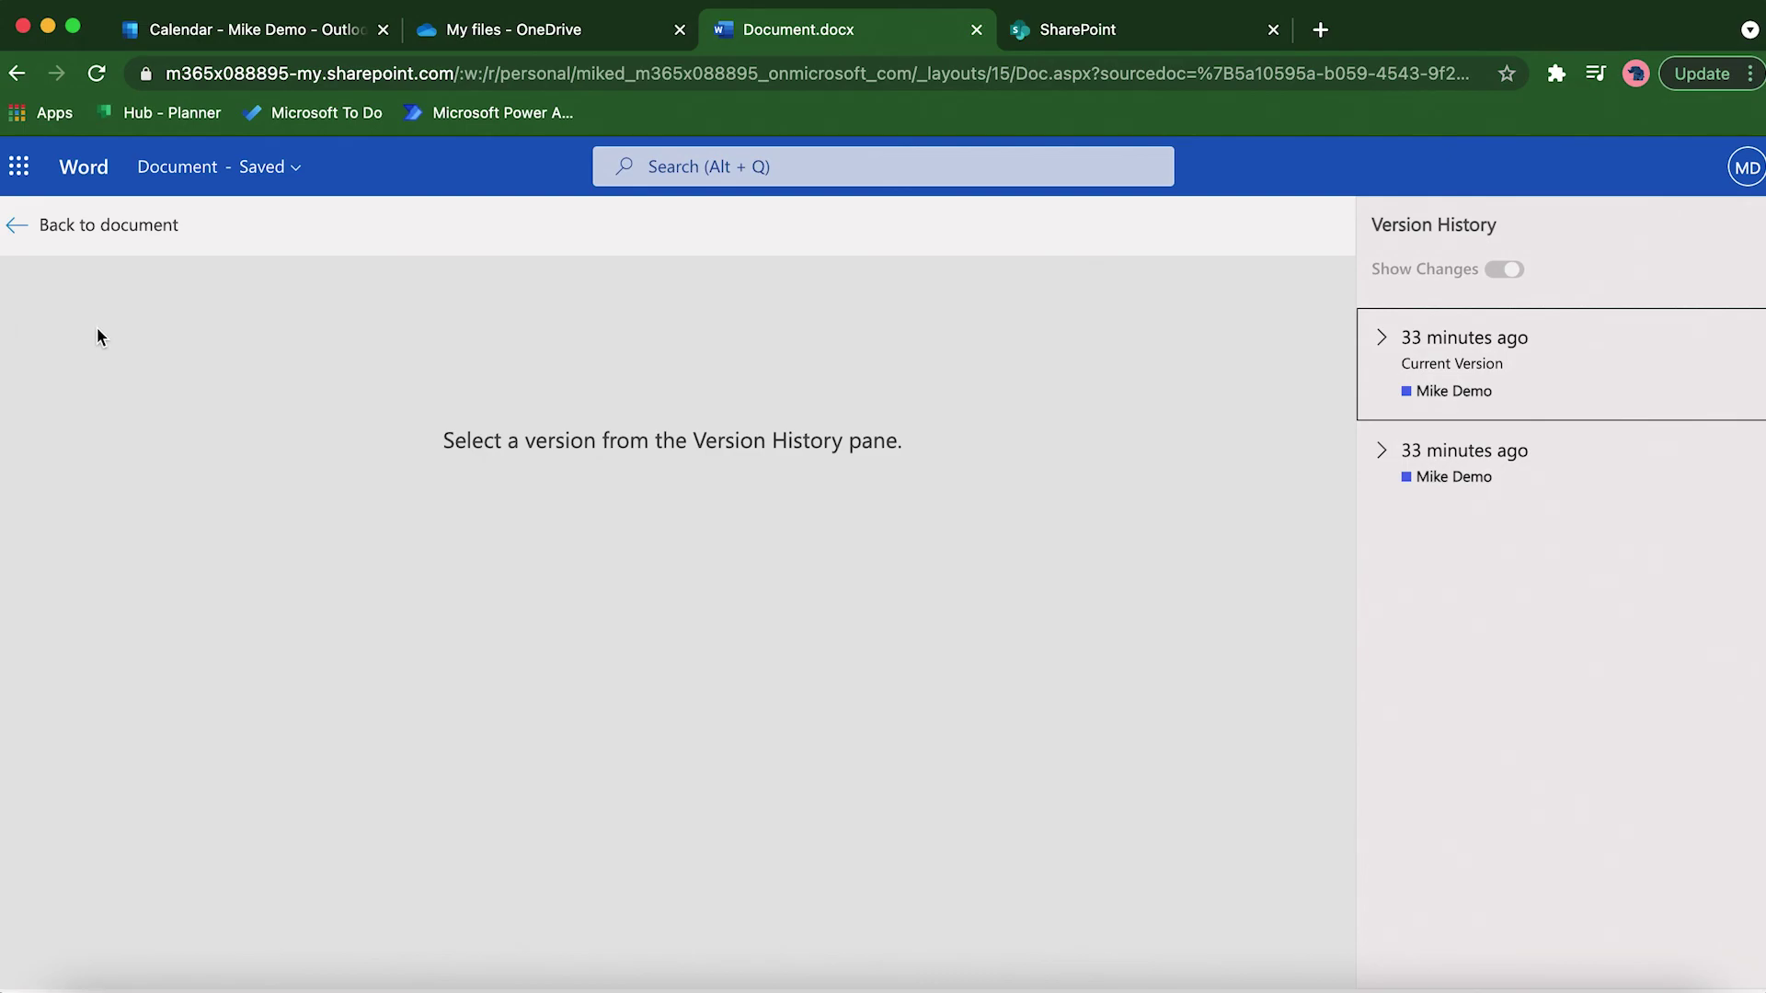
# Leave Version History and go back to editing Document.docx
pyautogui.click(14, 230)
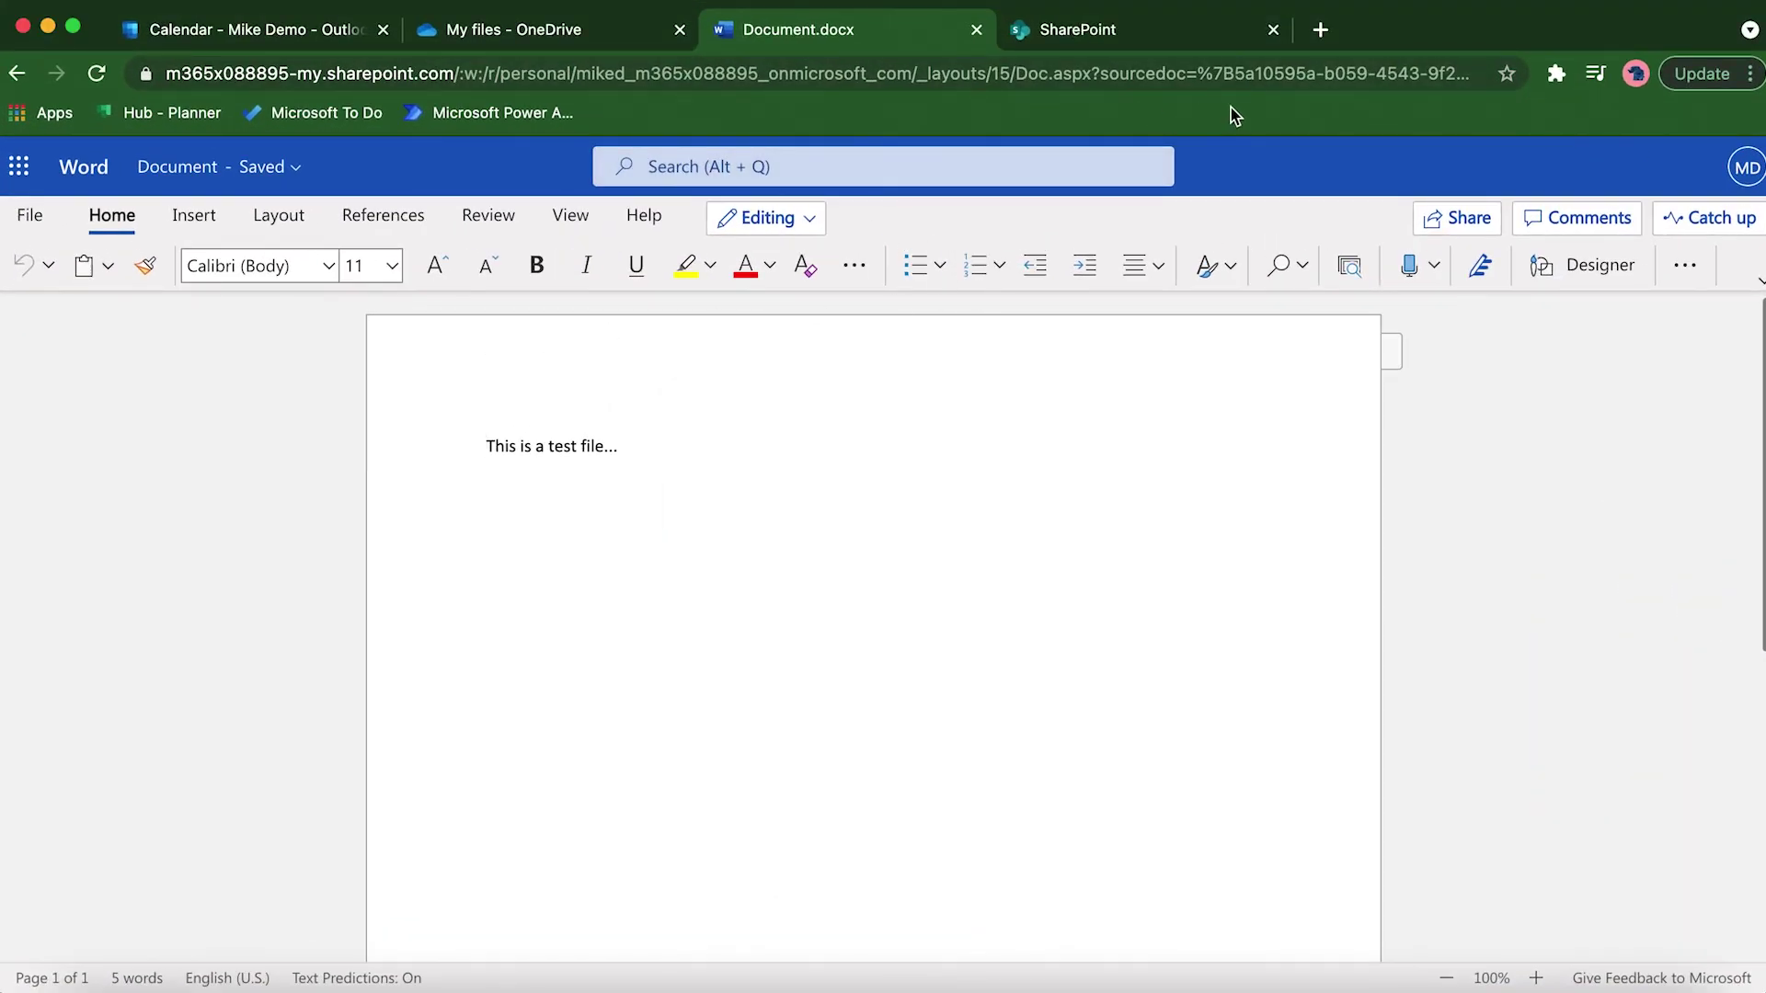
# Switch to the SharePoint tab showing the group site's empty Recycle bin
pyautogui.click(1117, 32)
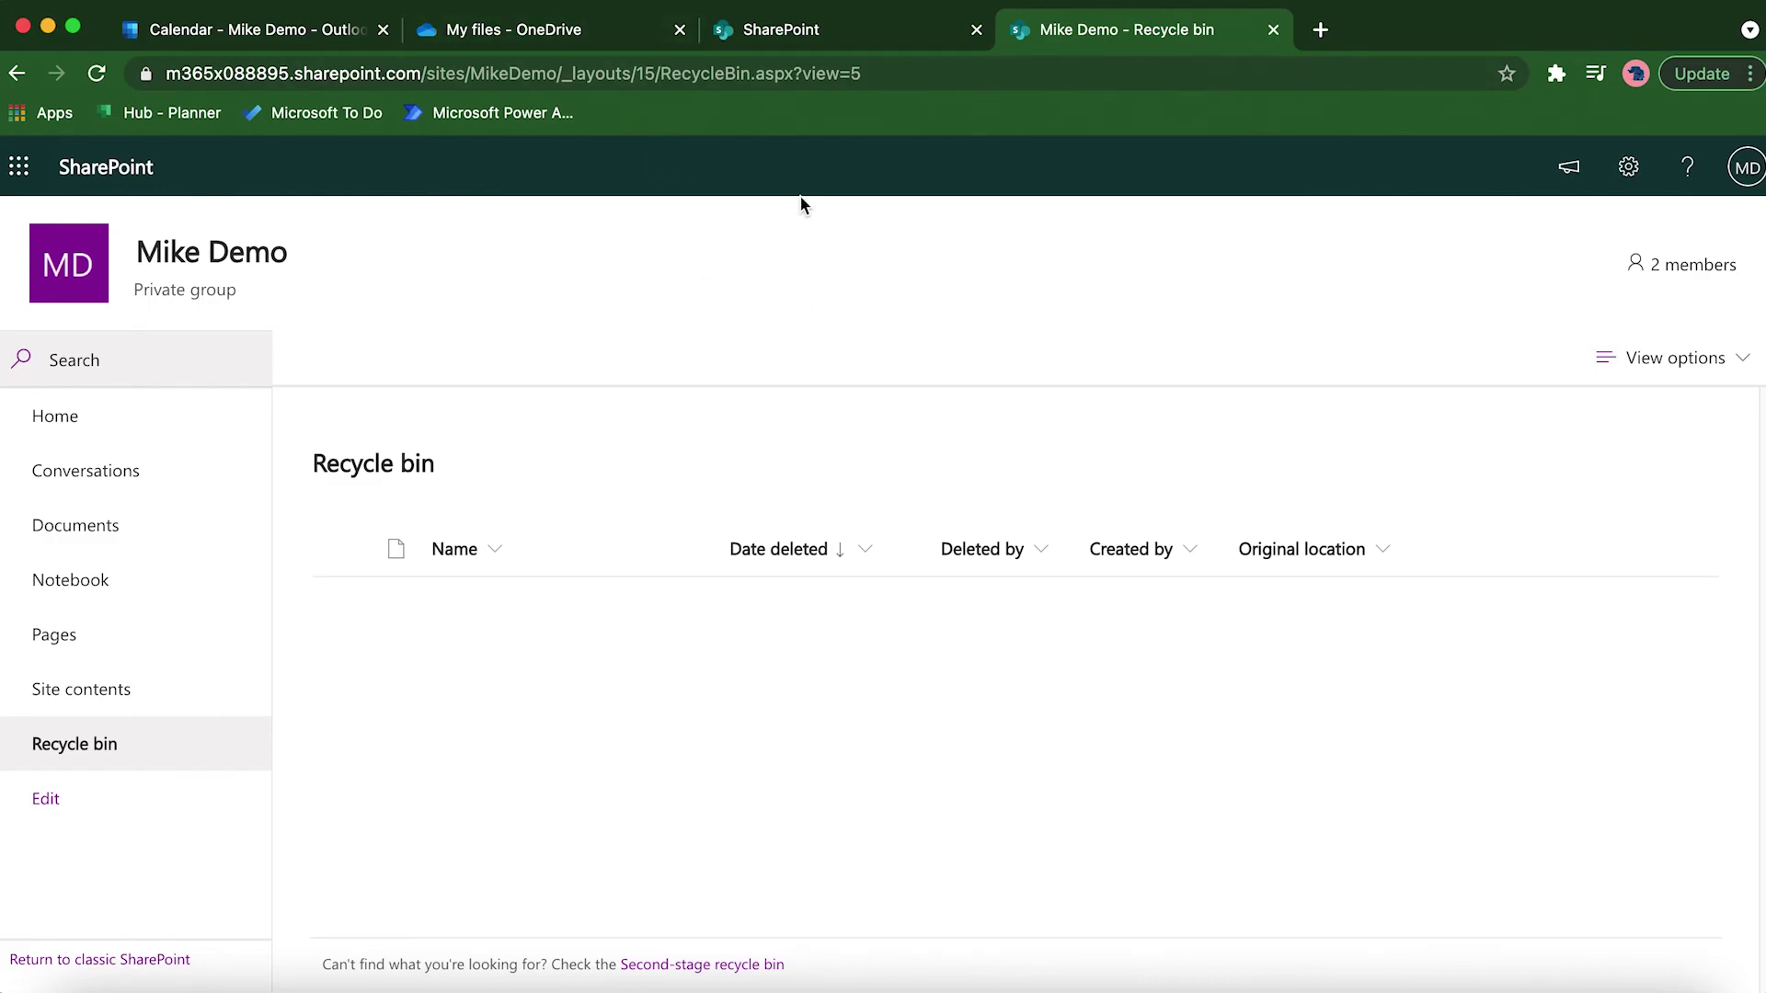
# Reopen Document.docx from OneDrive and confirm its share link still lets people in Contoso edit
pyautogui.click(485, 37)
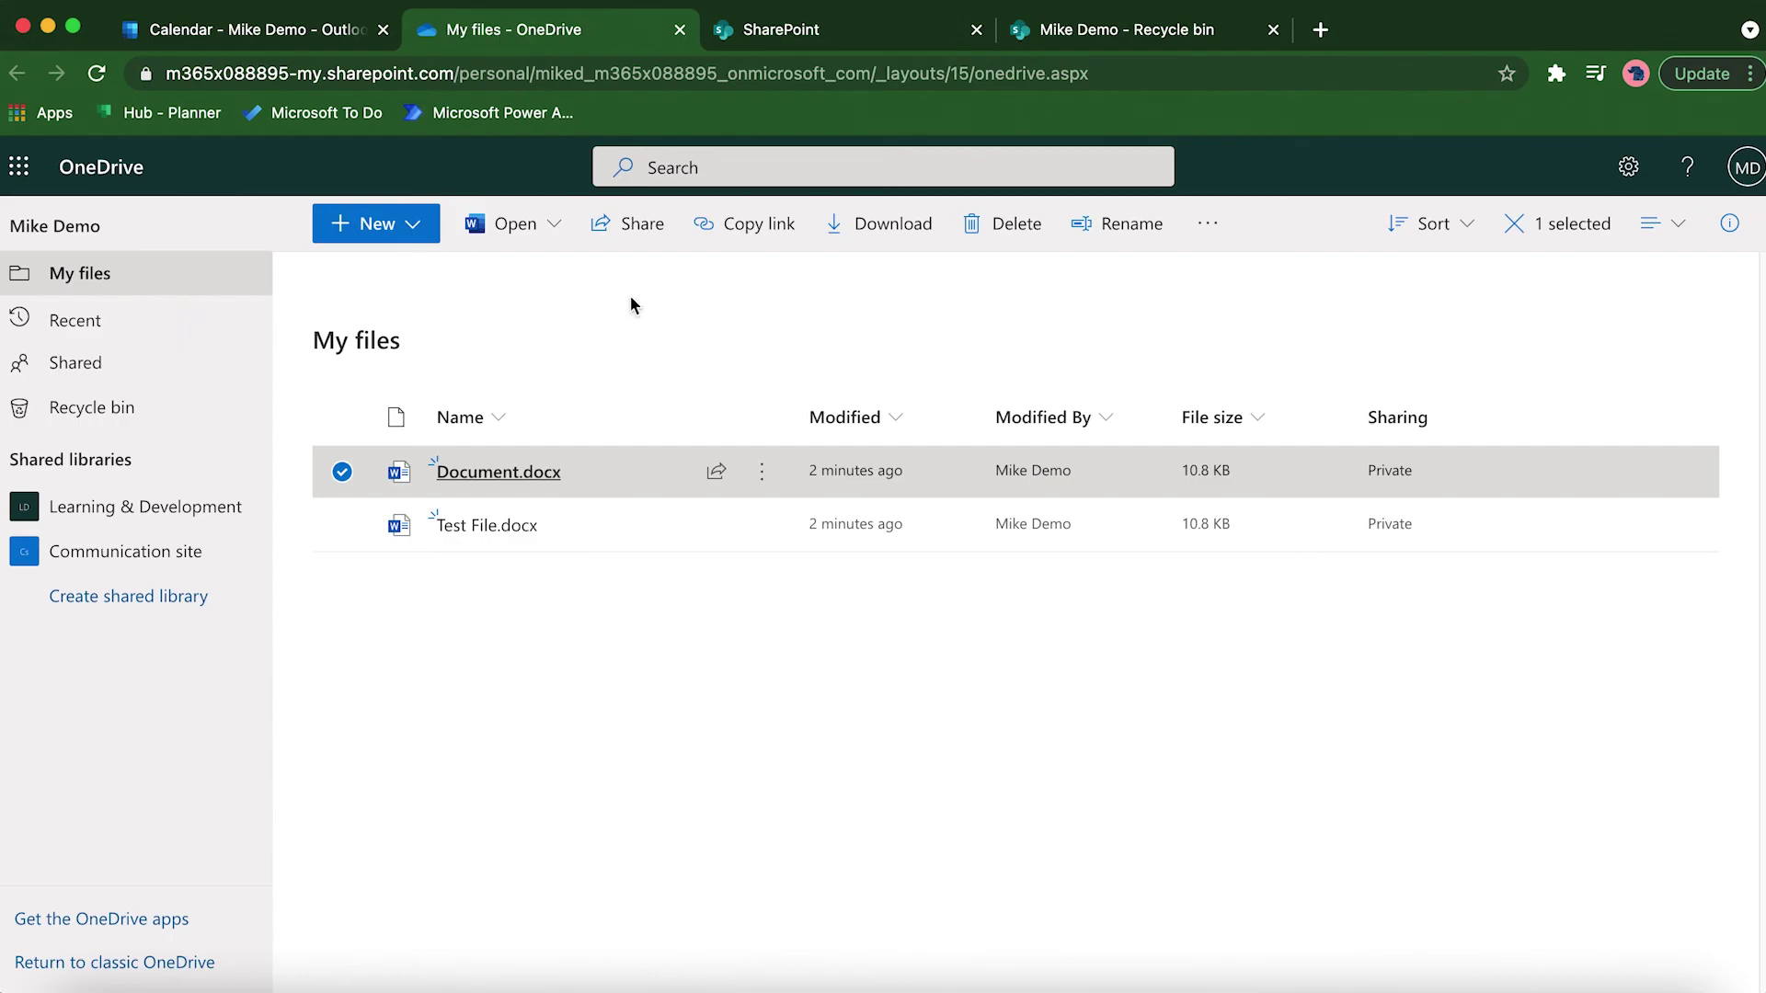
pyautogui.click(530, 480)
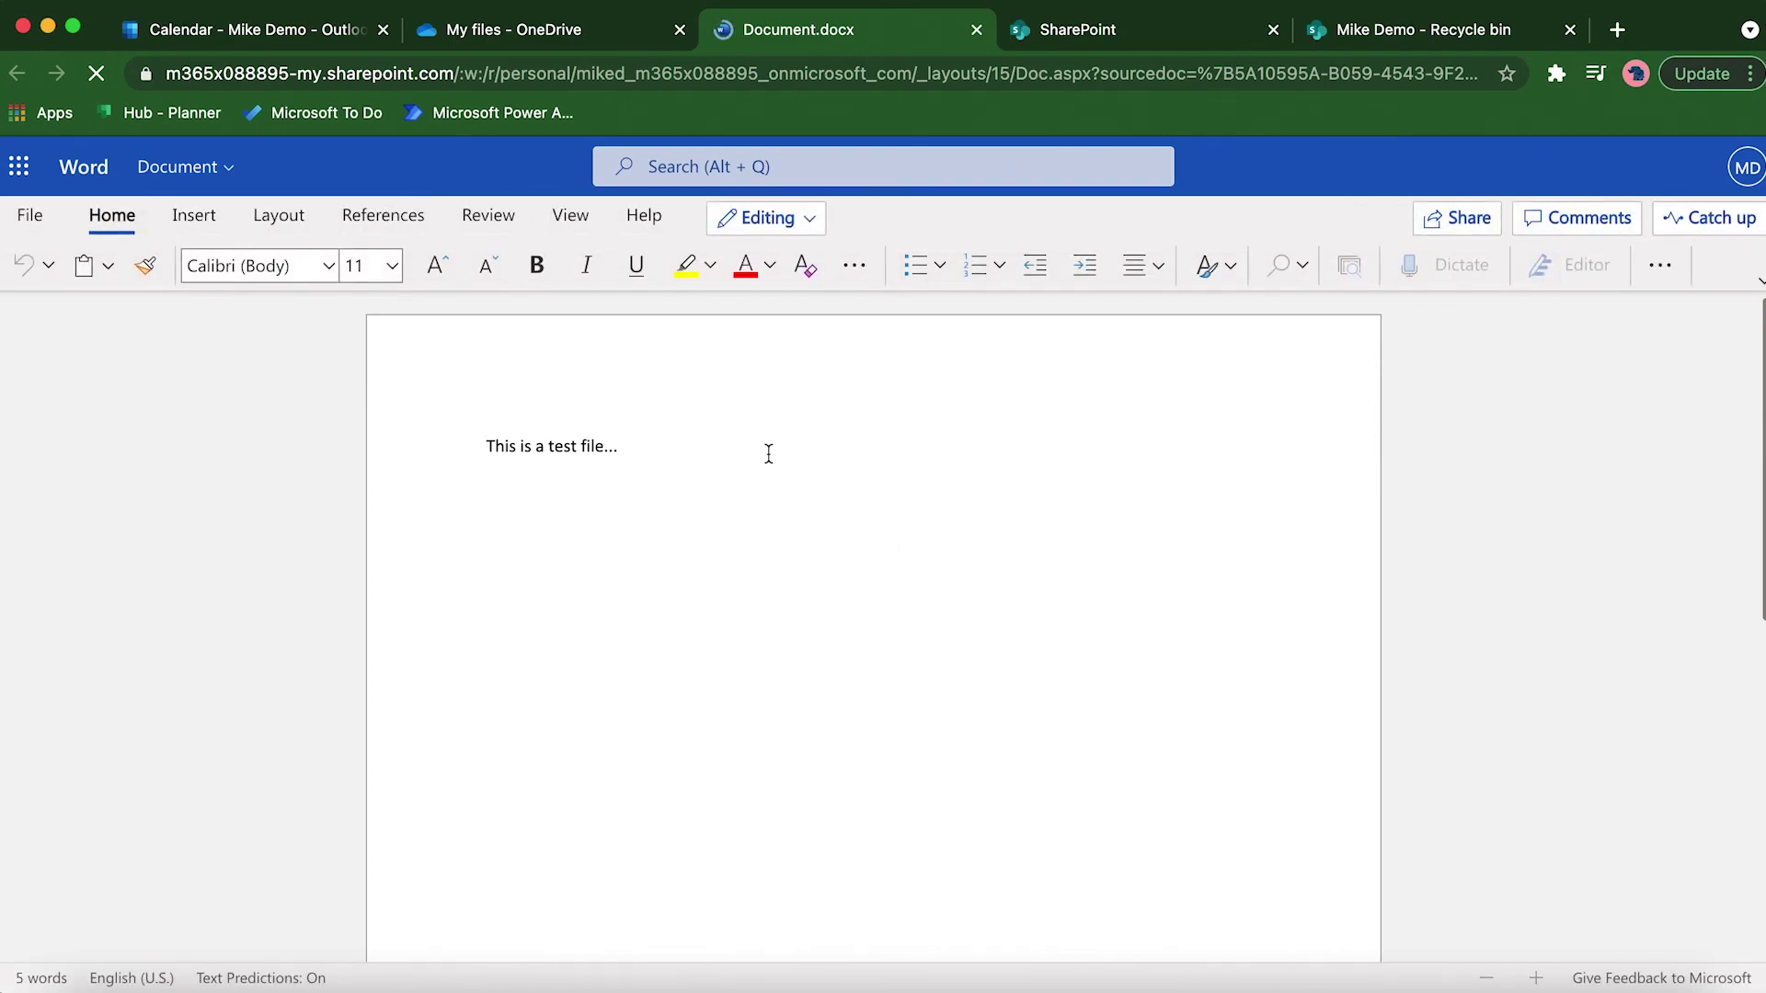
pyautogui.click(1446, 219)
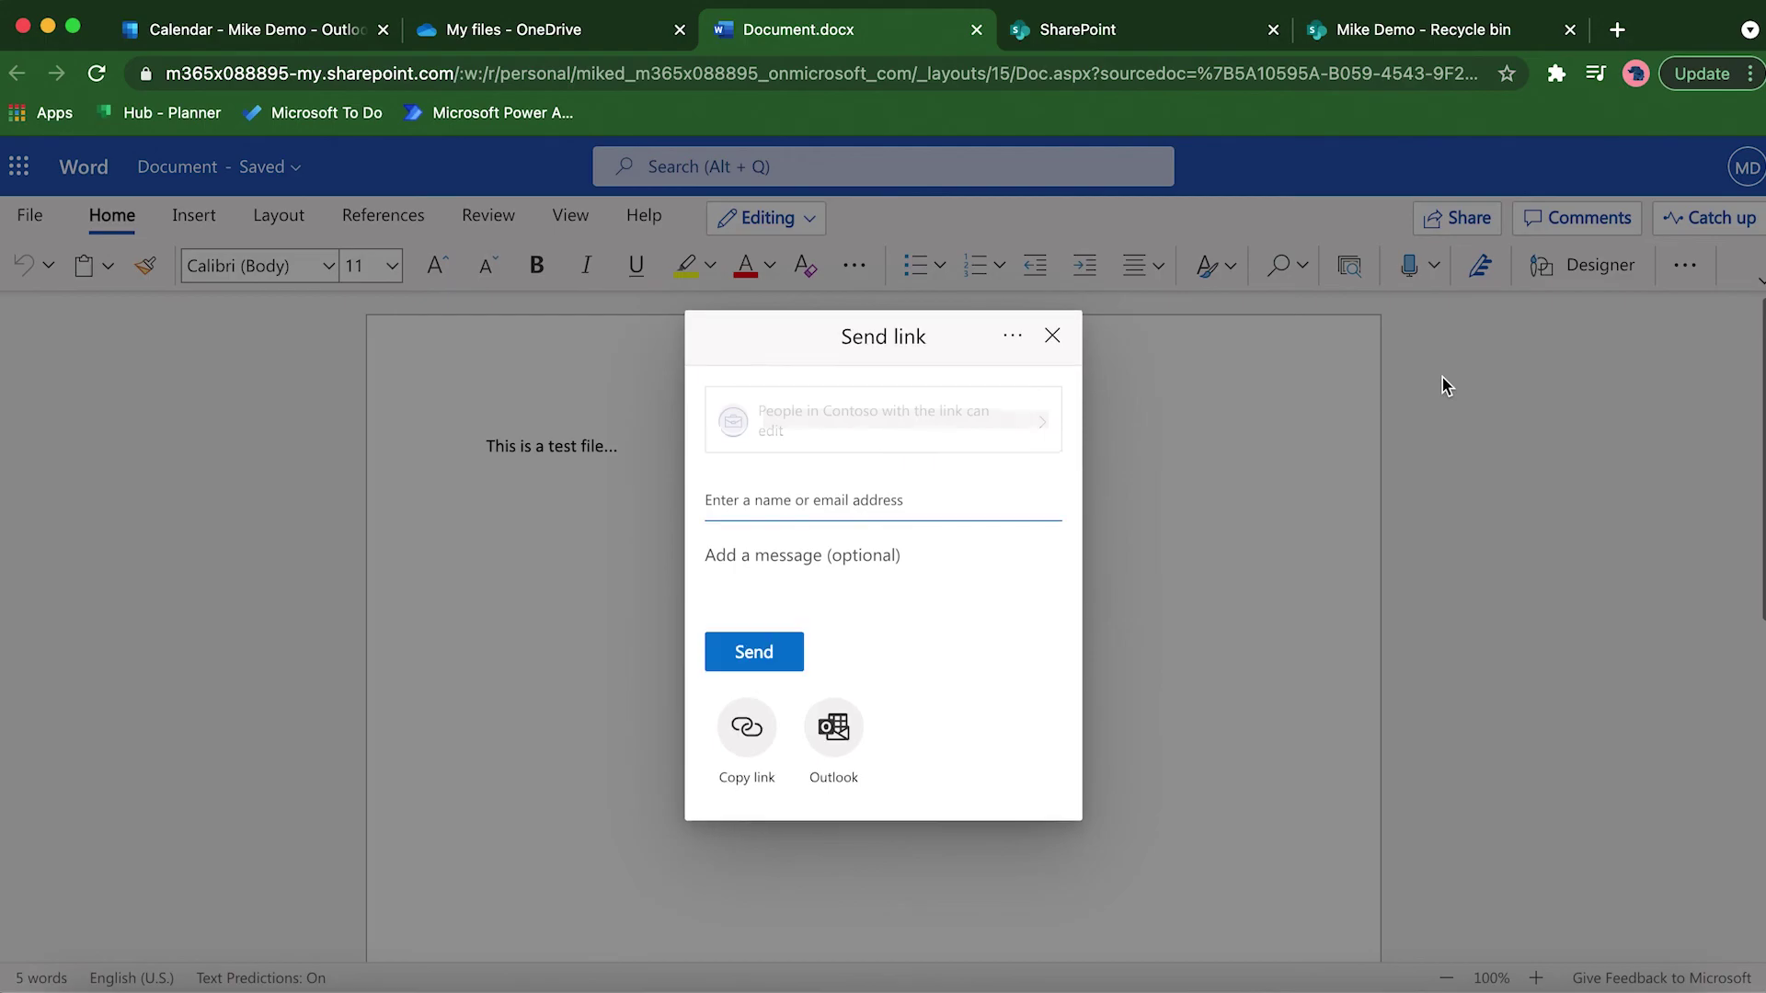
pyautogui.click(988, 445)
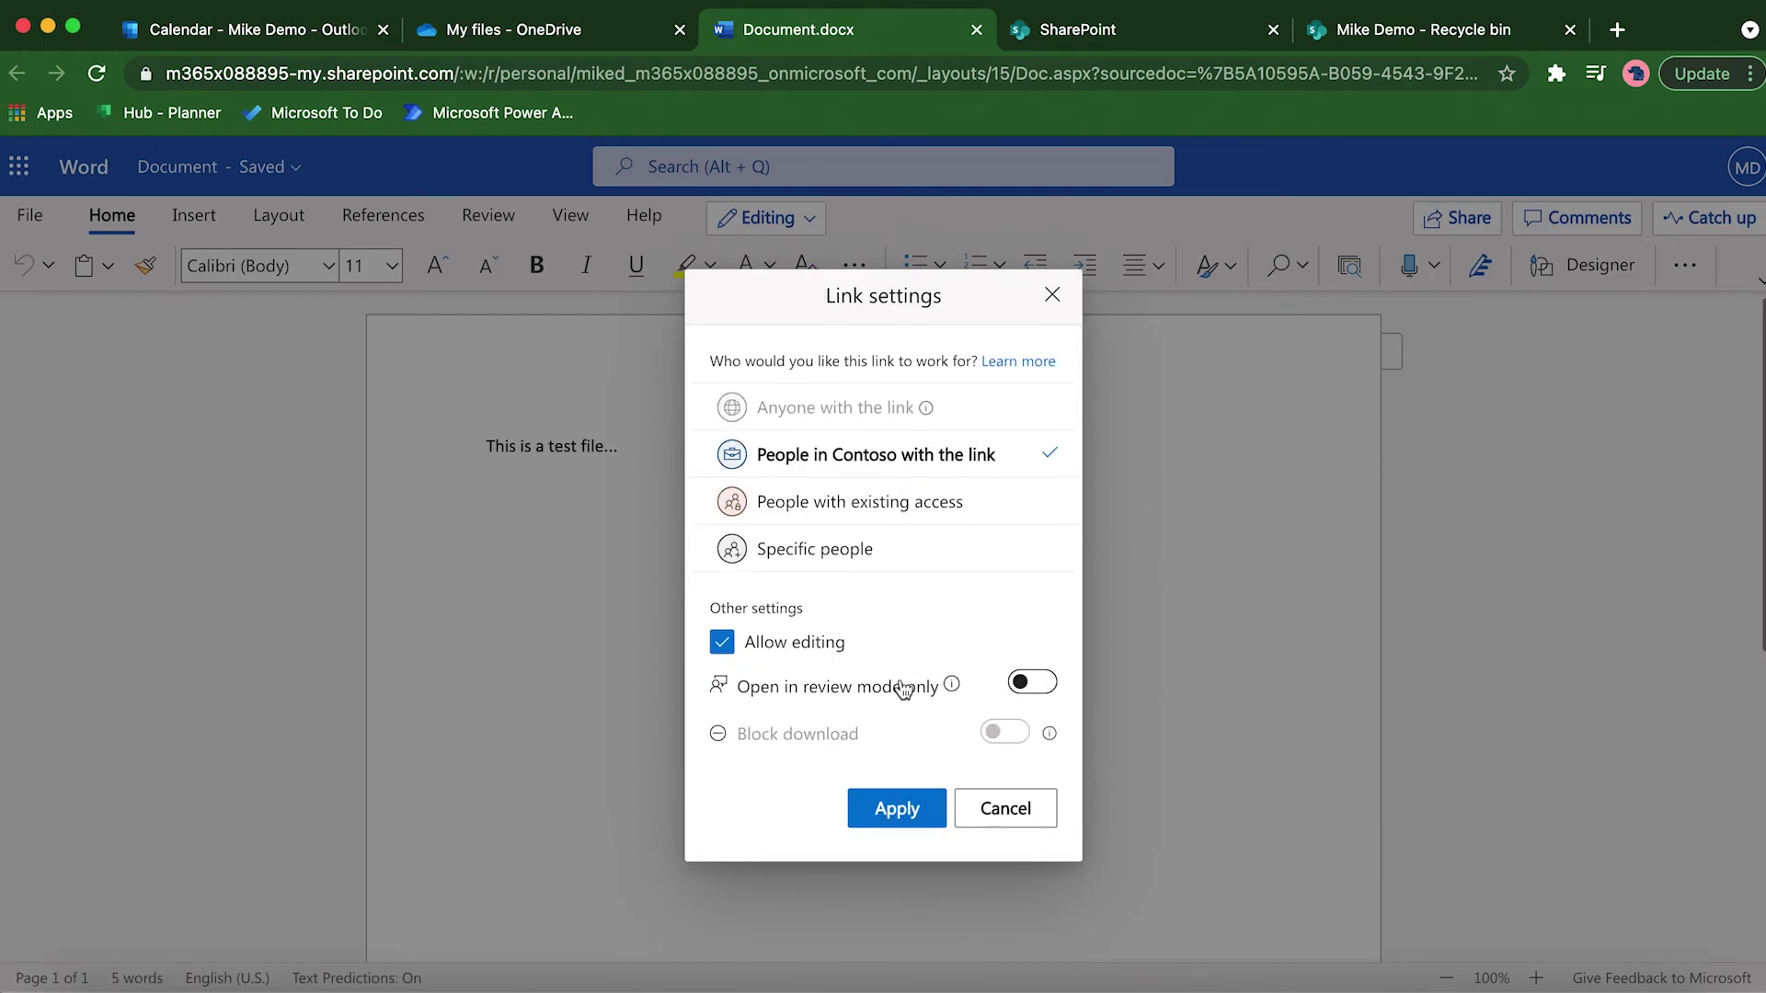
pyautogui.click(1050, 297)
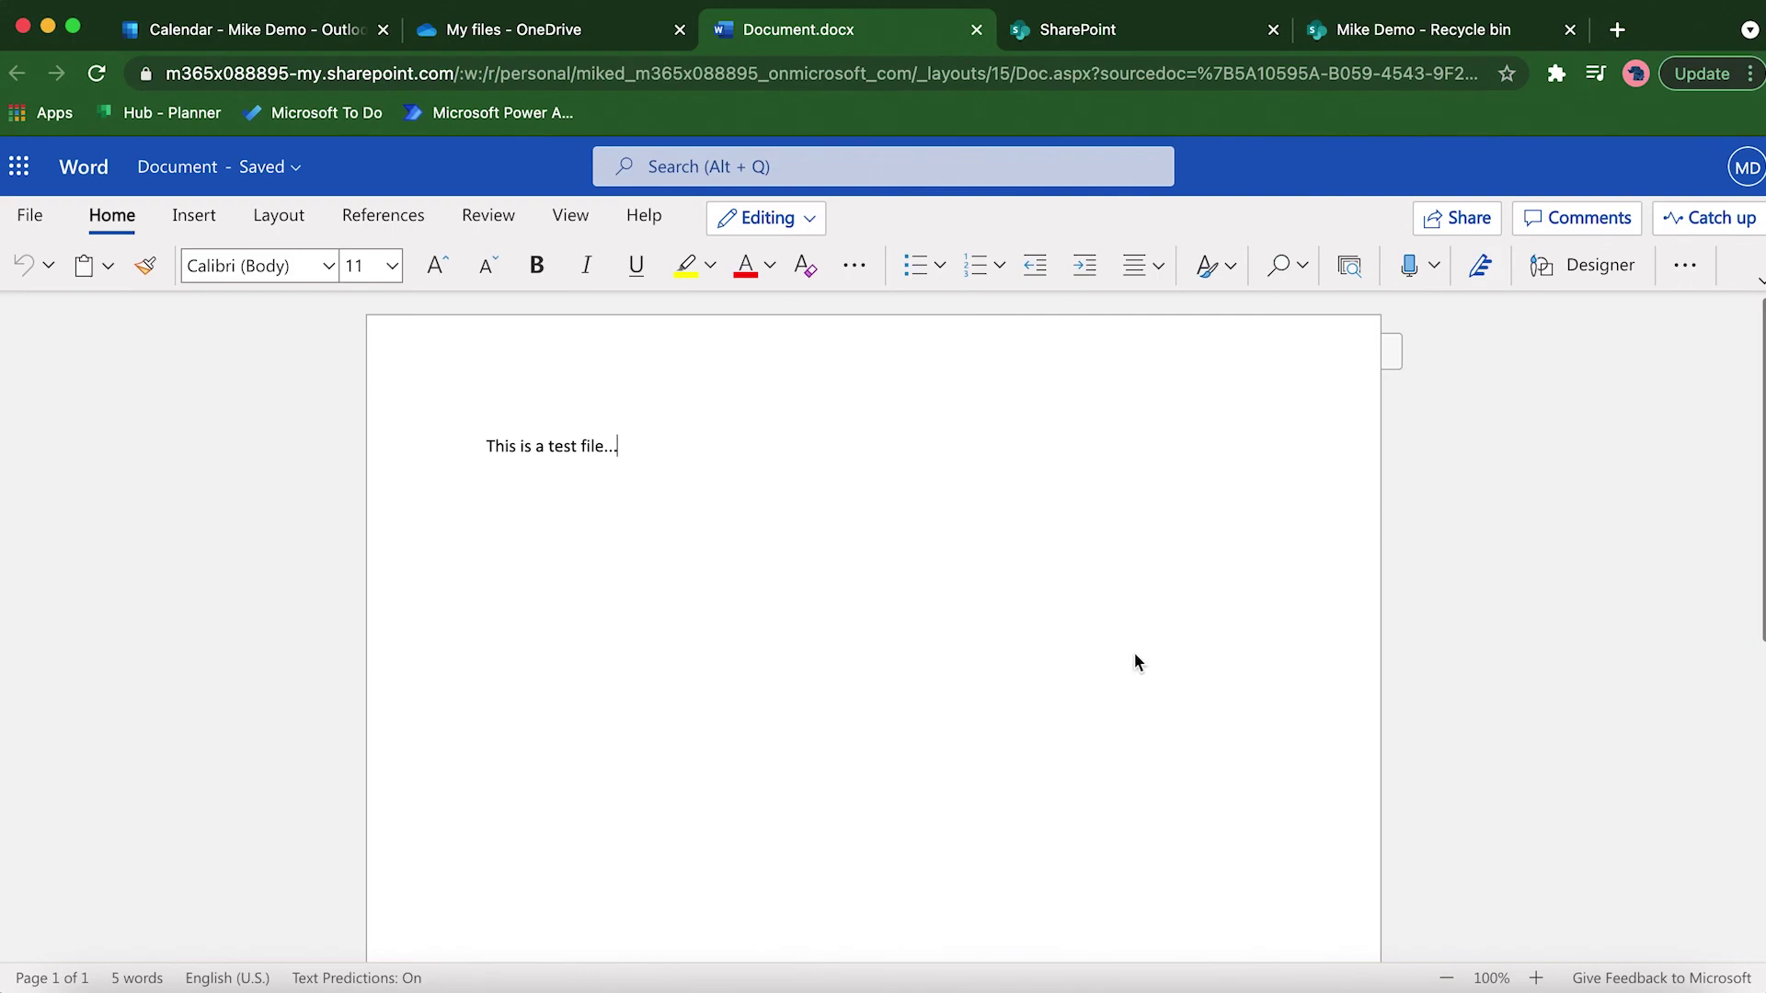
# Add a new line reading 'Blah' below the sentence and start a new comment on it
pyautogui.press('Return')
pyautogui.press('Return')
pyautogui.press('Return')
pyautogui.write('Blah')
pyautogui.click(513, 222)
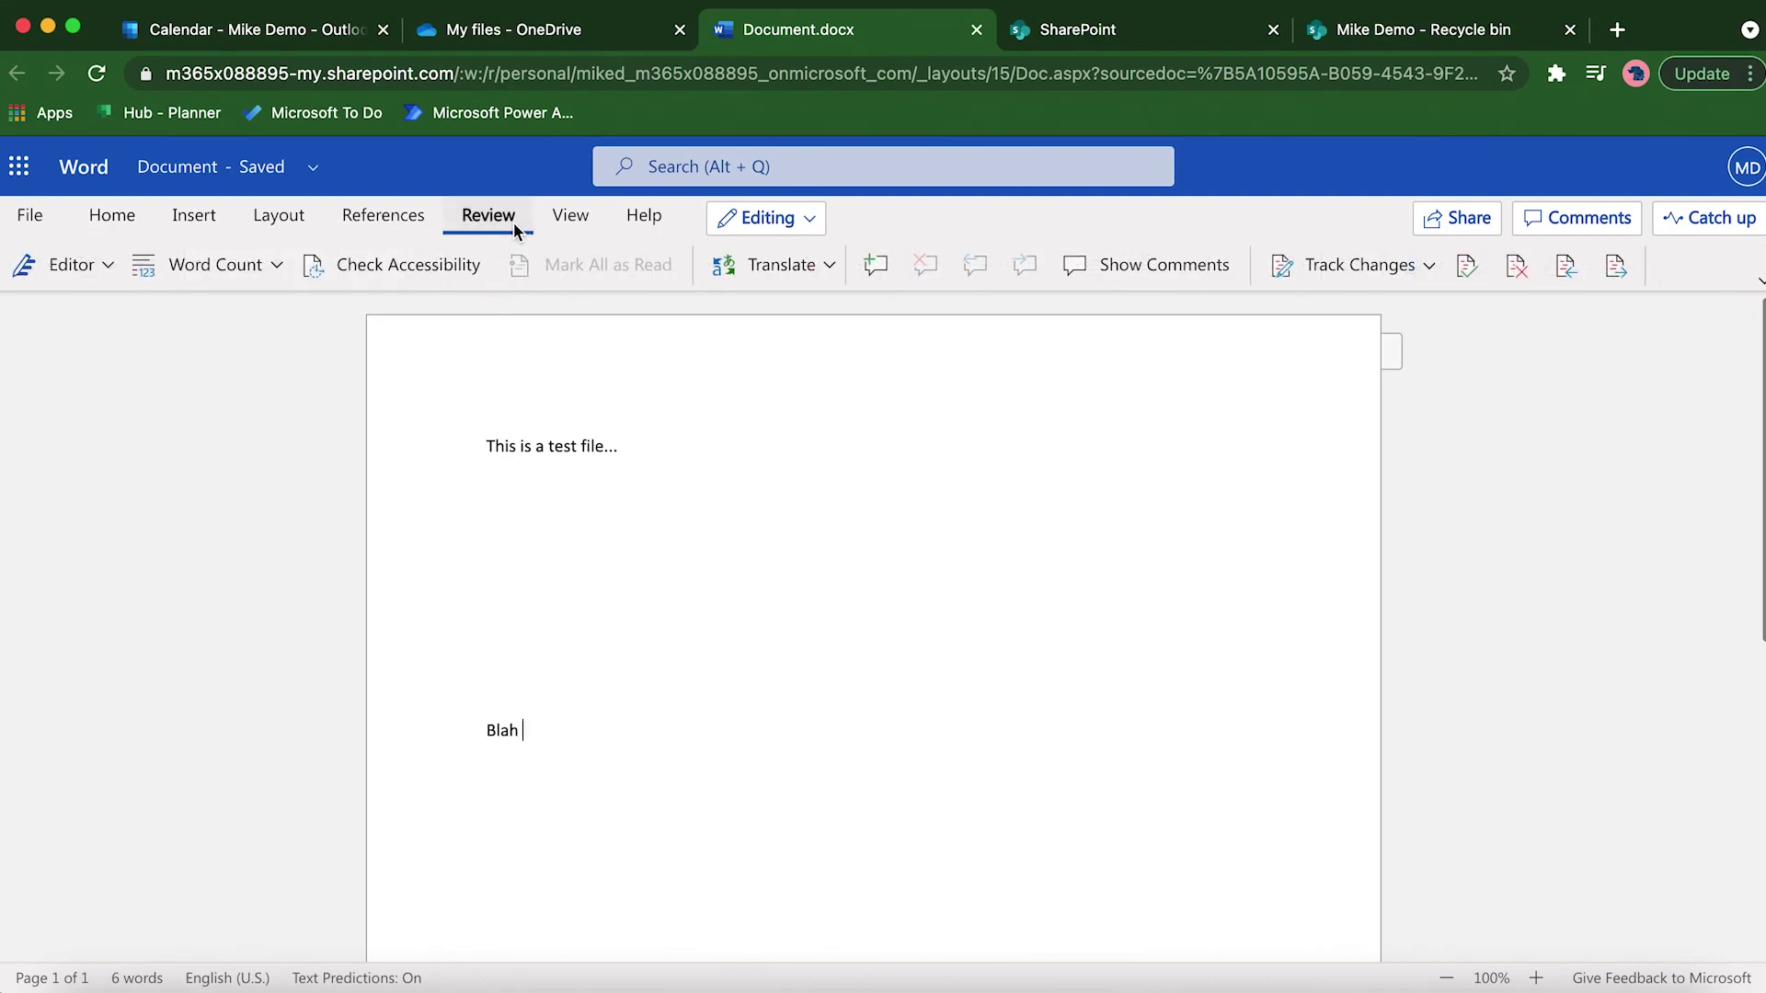
pyautogui.click(874, 267)
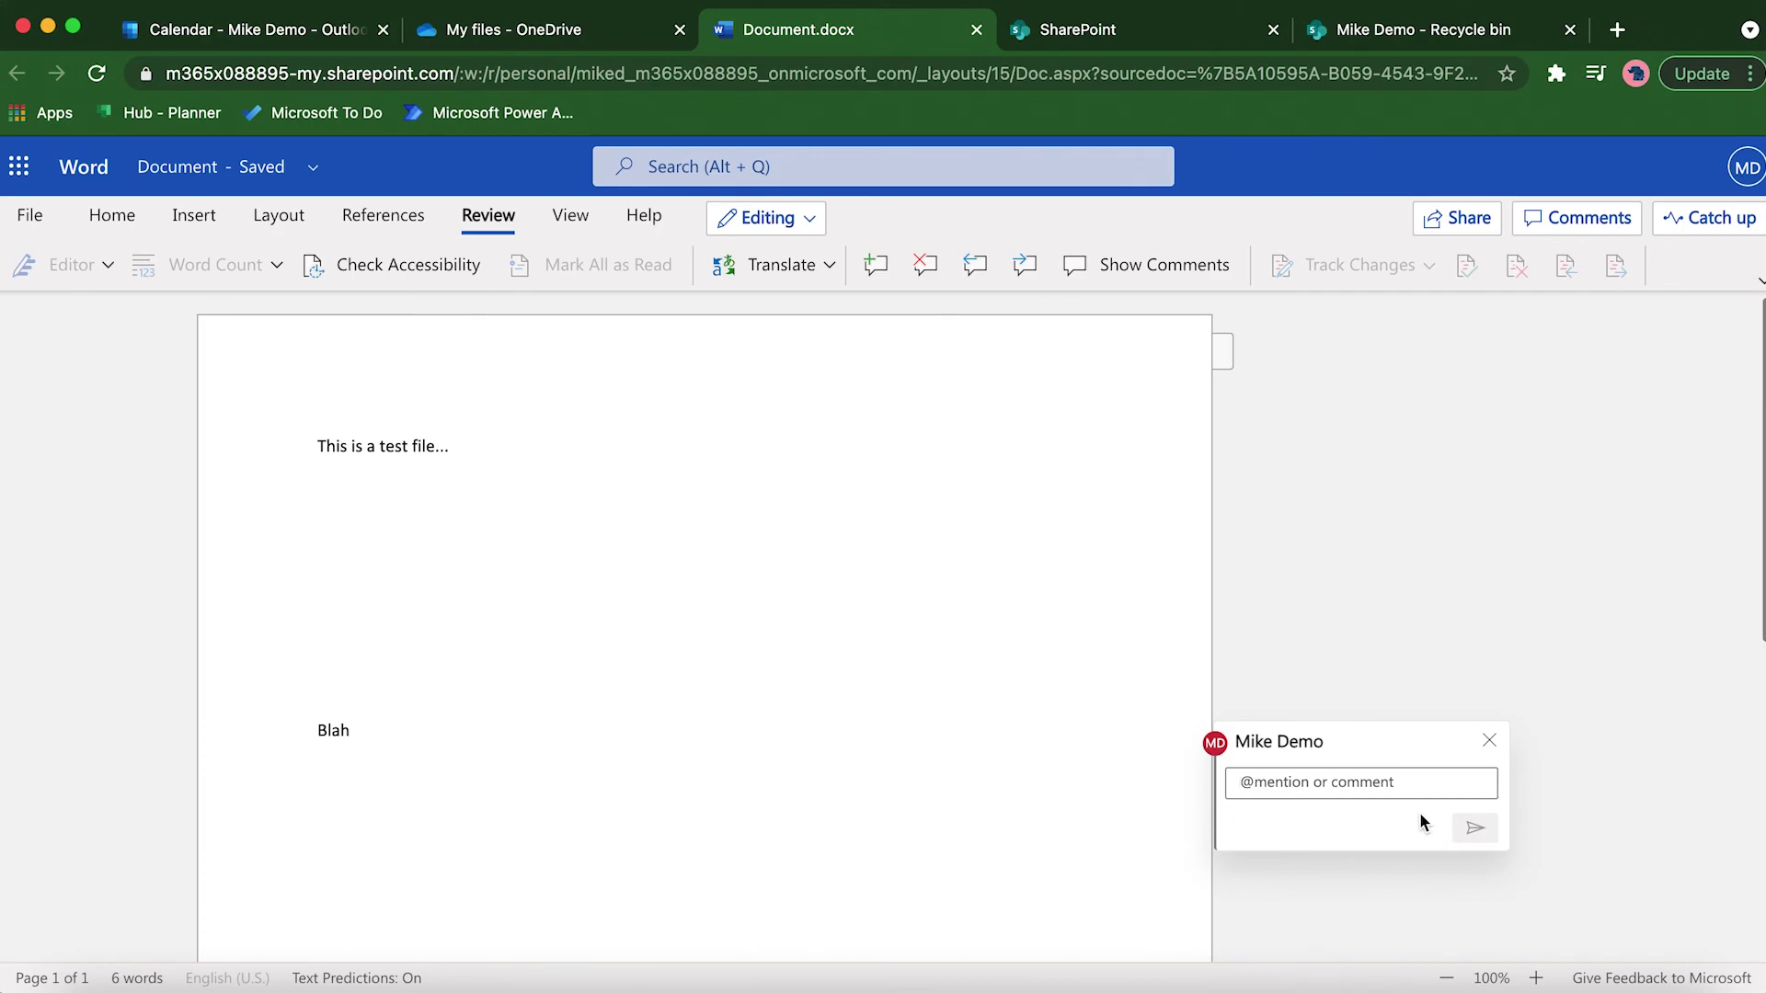
pyautogui.write('@megan')
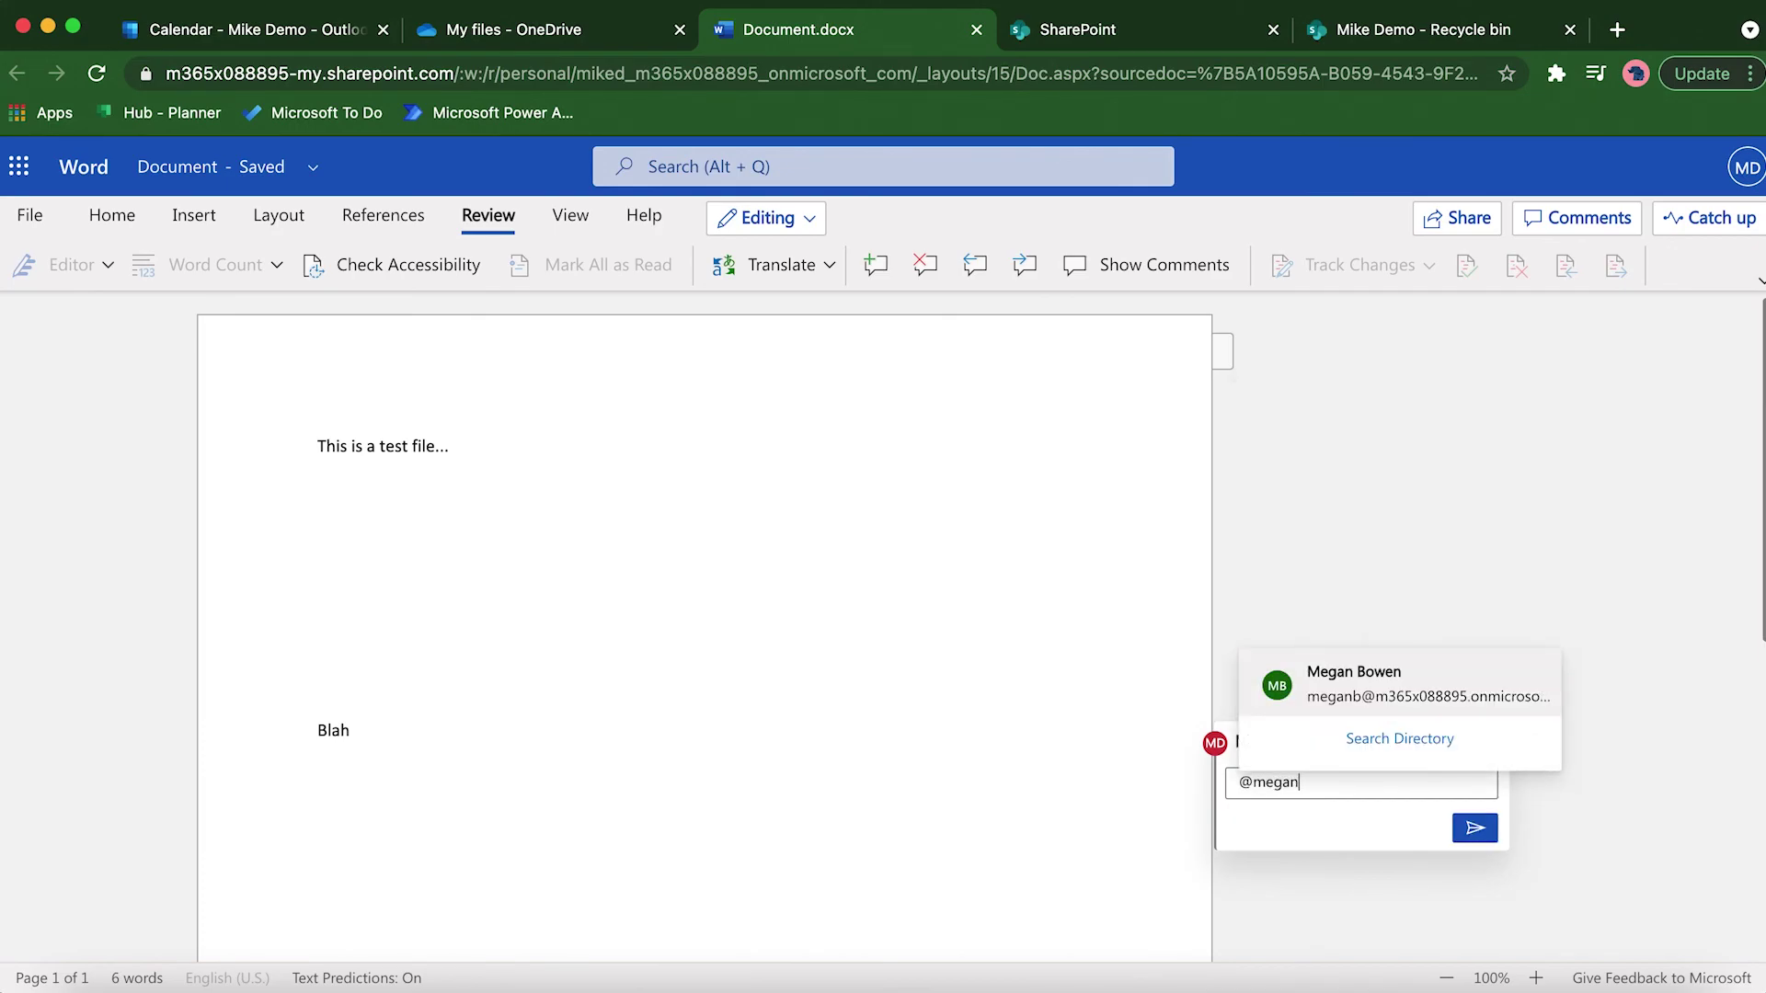
pyautogui.press('Return')
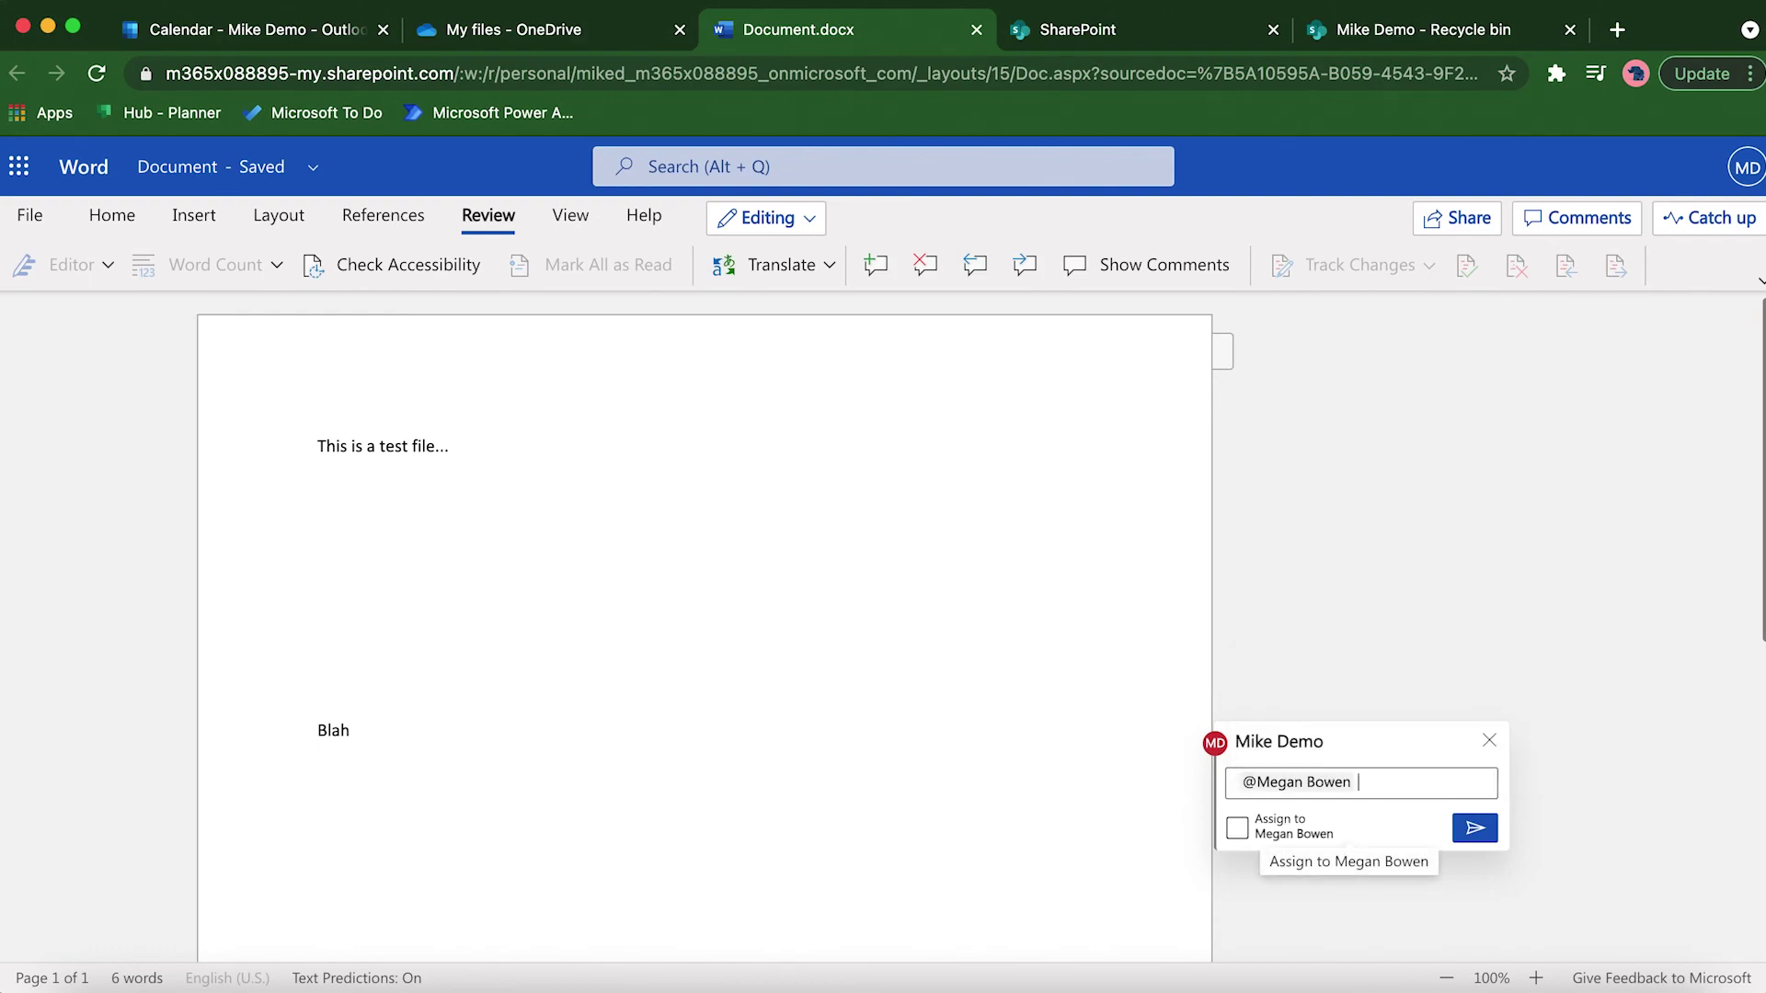
pyautogui.write('This is a test.')
pyautogui.click(1237, 828)
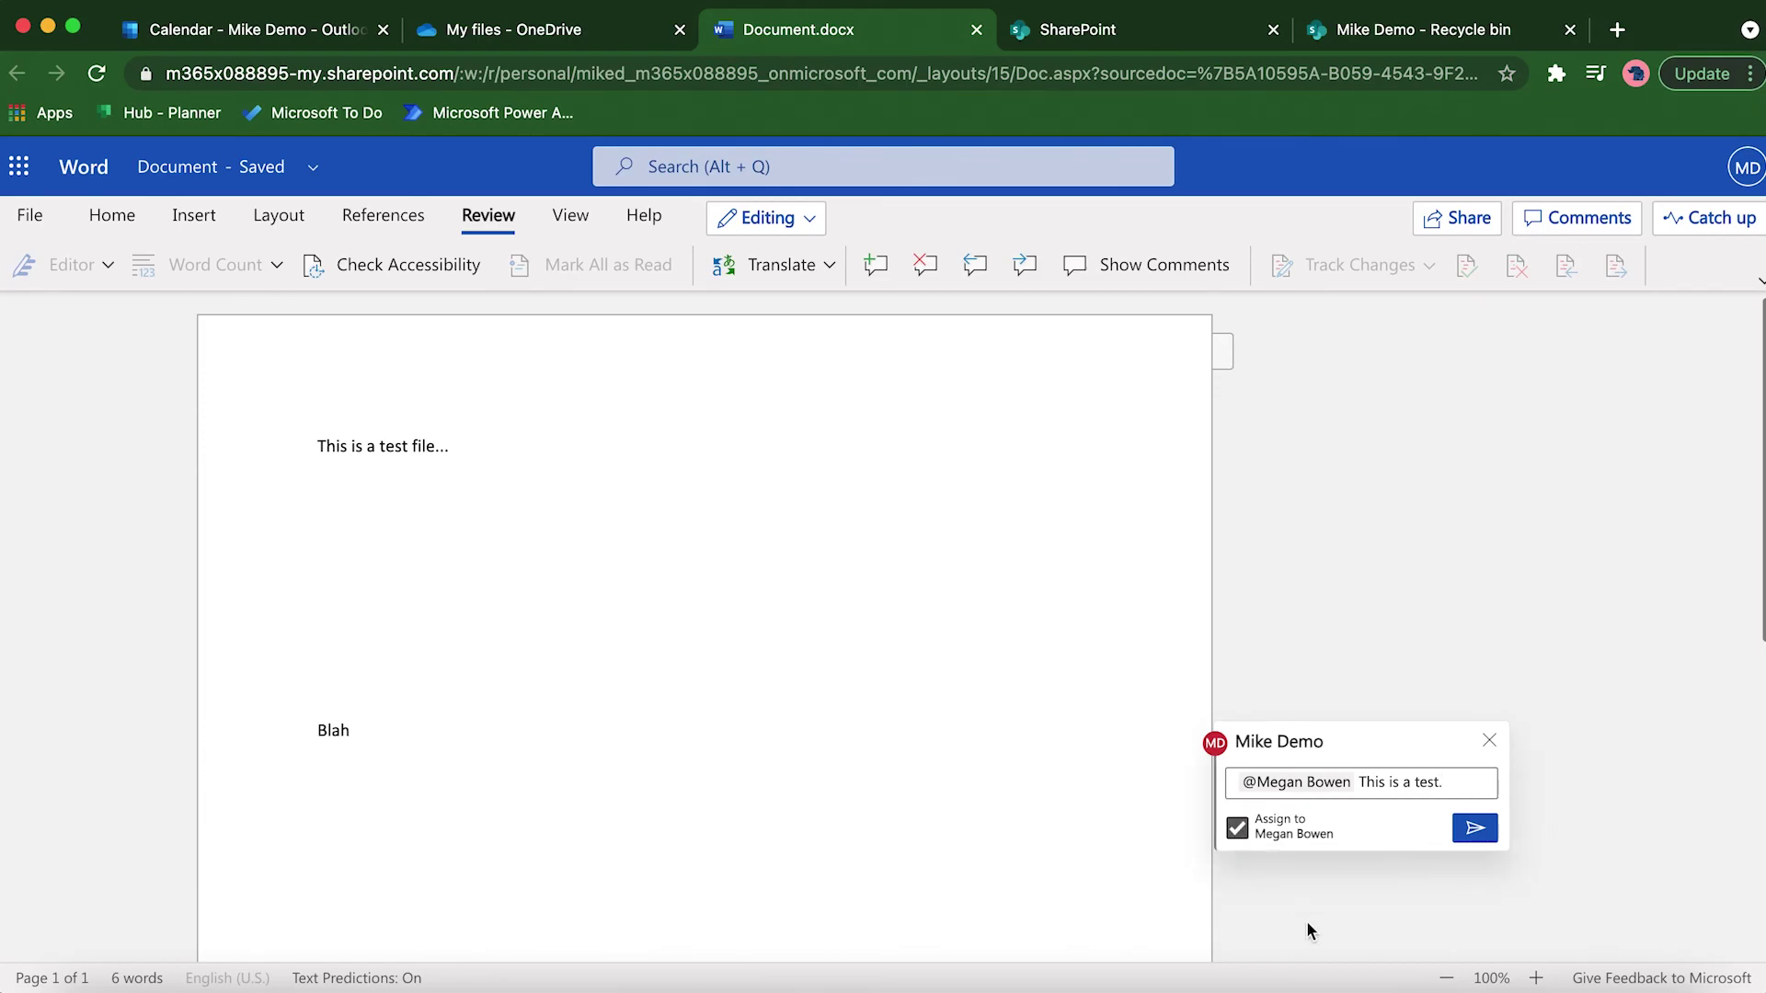
pyautogui.click(1477, 829)
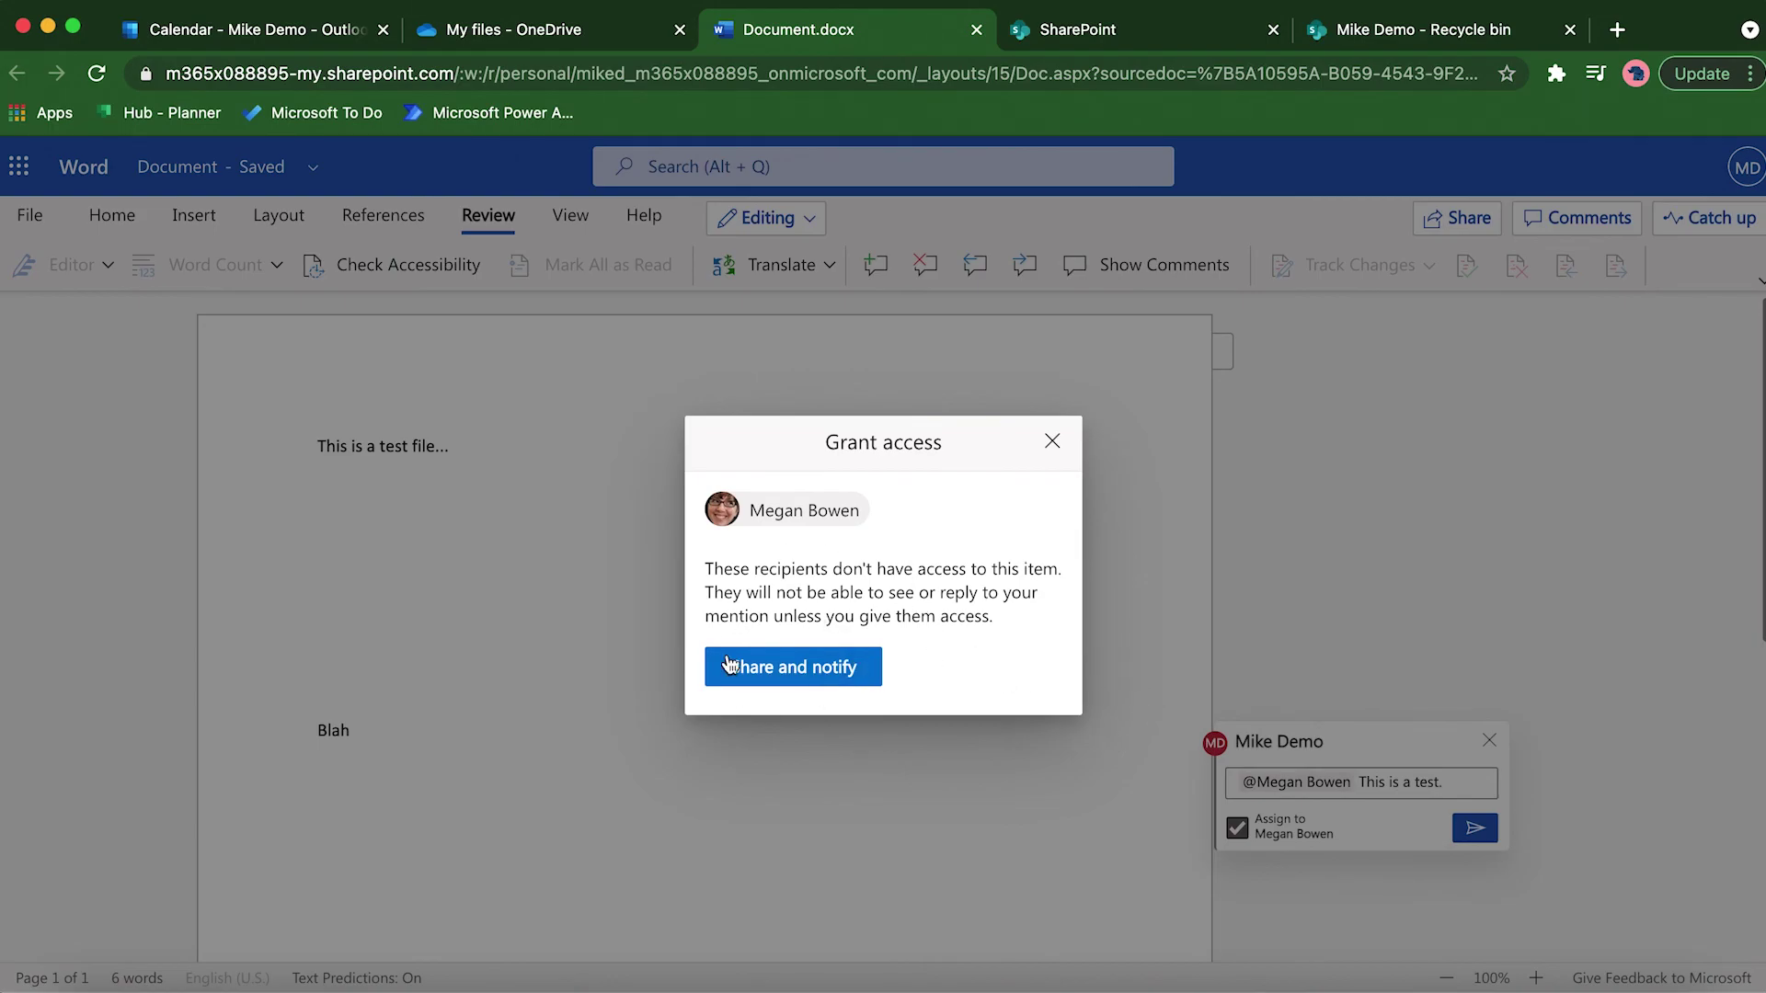
pyautogui.click(787, 676)
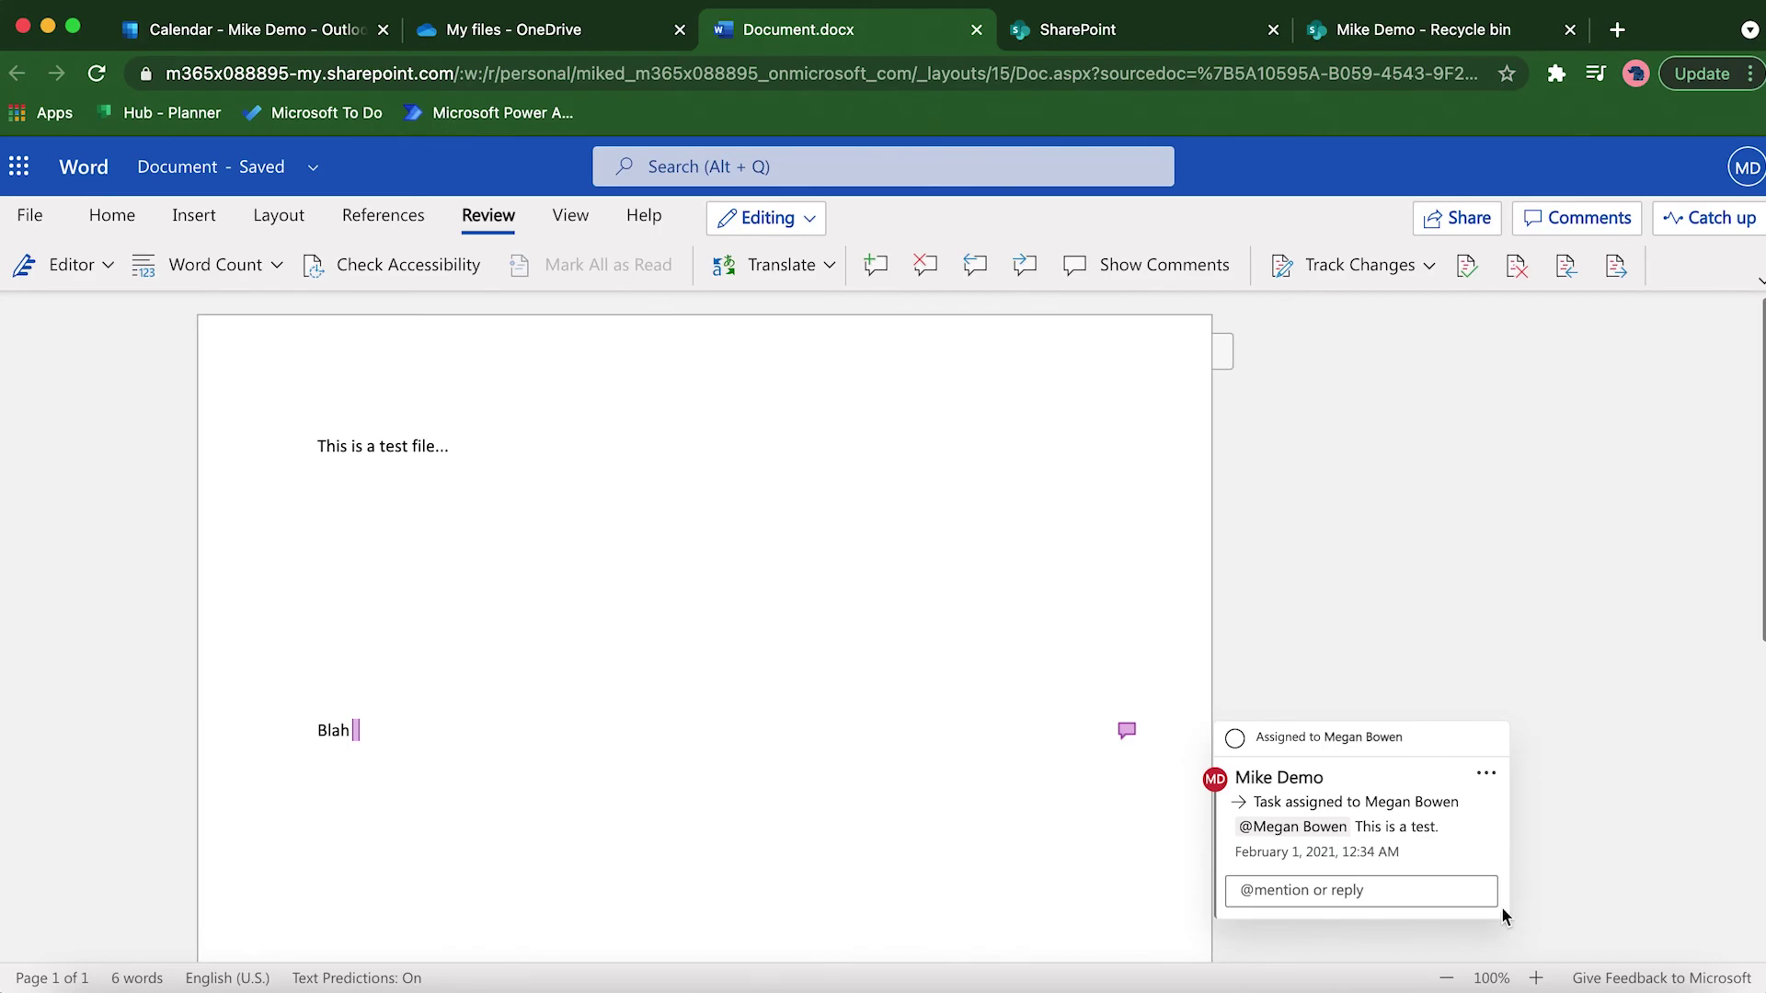
pyautogui.scroll(-1, 1472, 873)
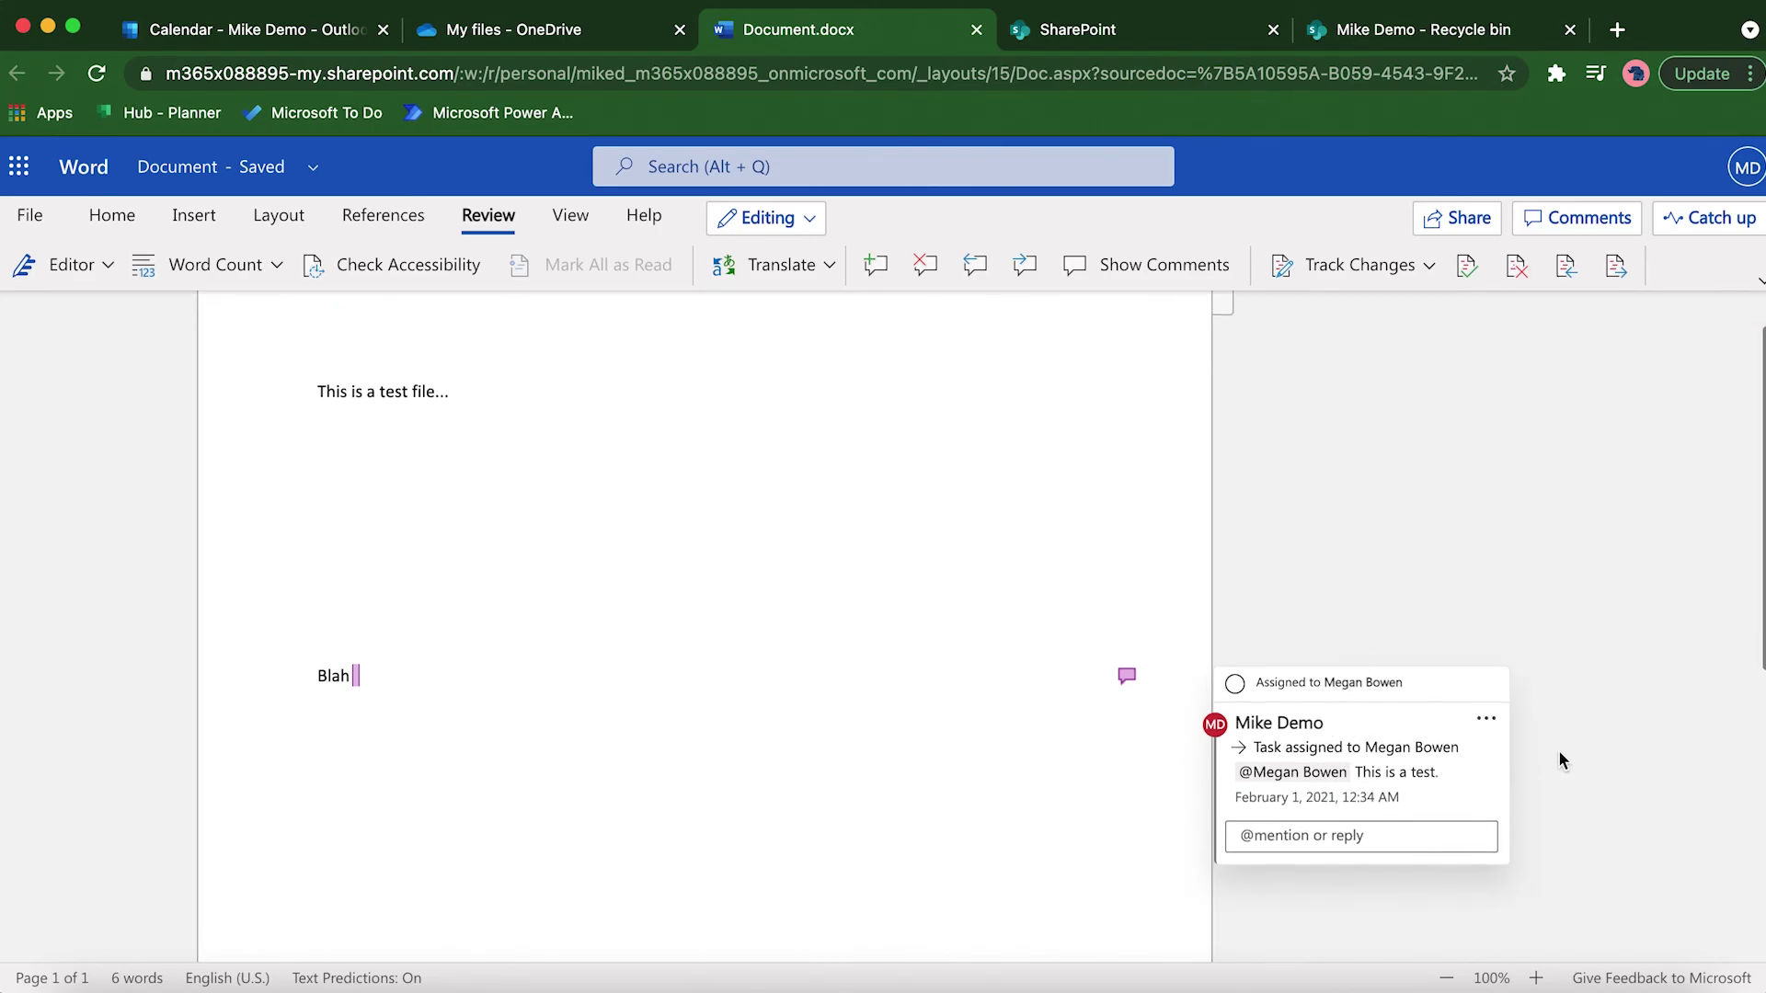